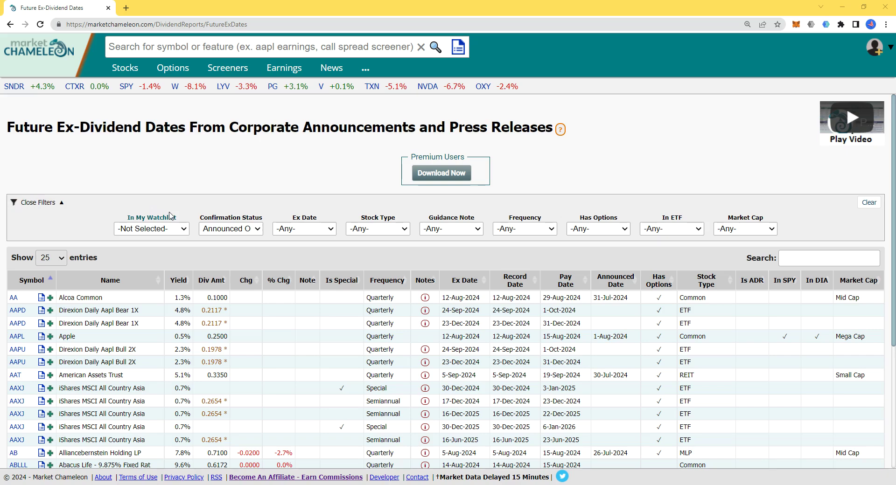
scroll(892, 178, "down", 1)
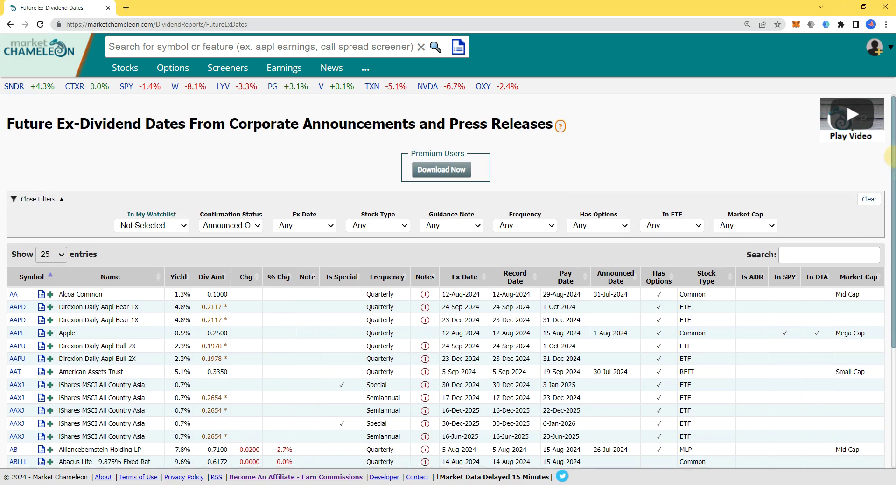
left_click_drag(894, 175, 876, 139)
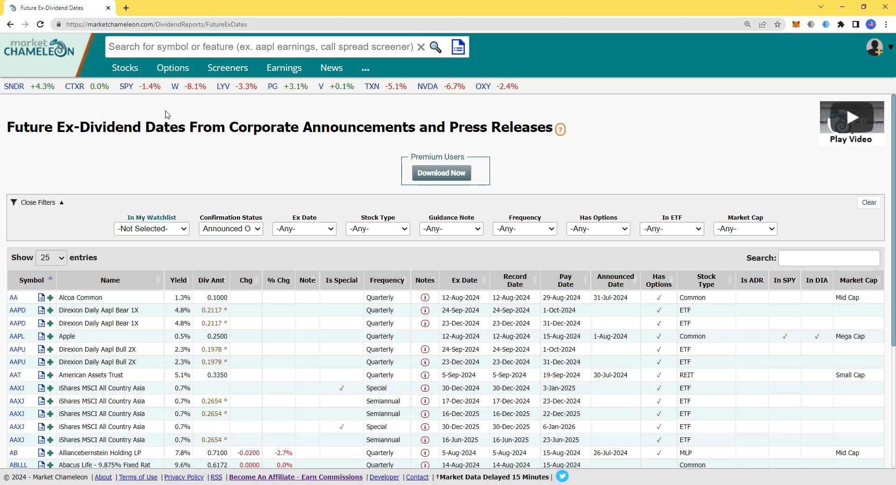
Step: Open the Dividends Calendar page for stocks and enlarge the page zoom to 150%
mouse_move(127, 74)
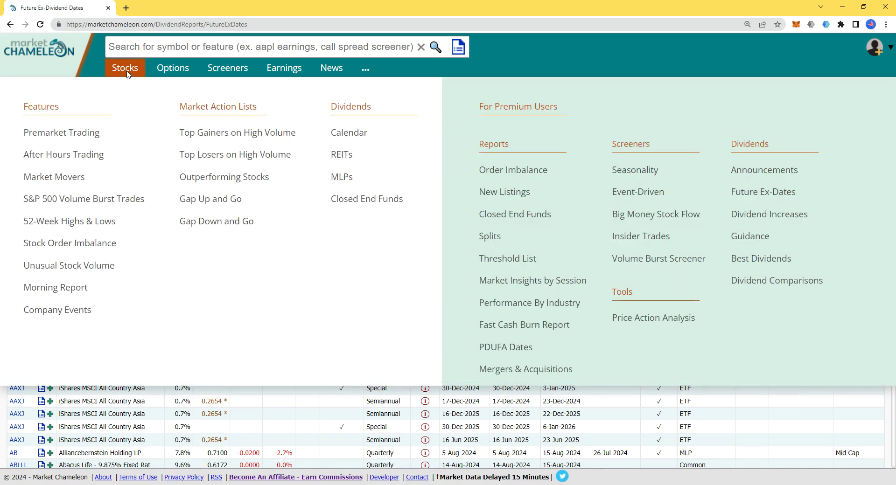
left_click(345, 137)
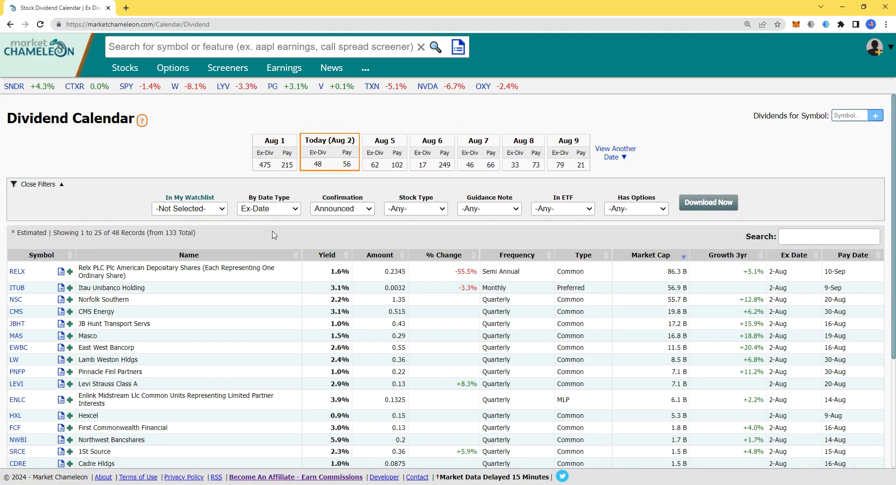
left_click(886, 24)
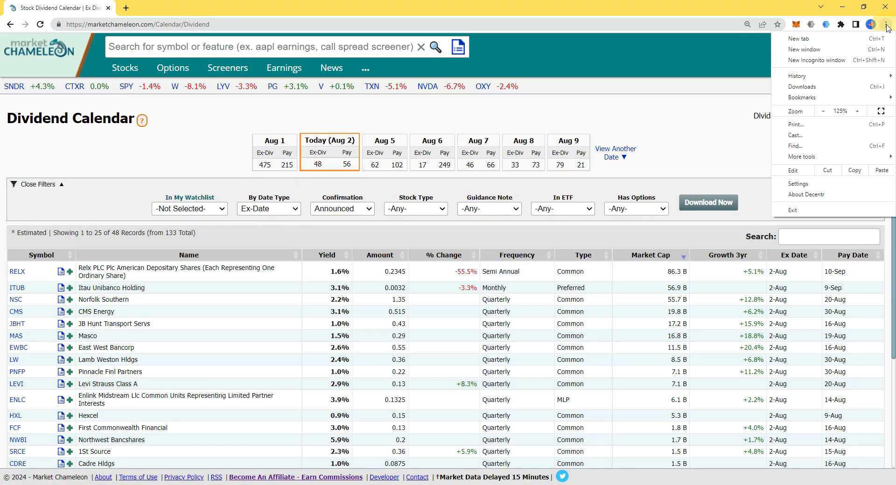
left_click(857, 111)
left_click(697, 158)
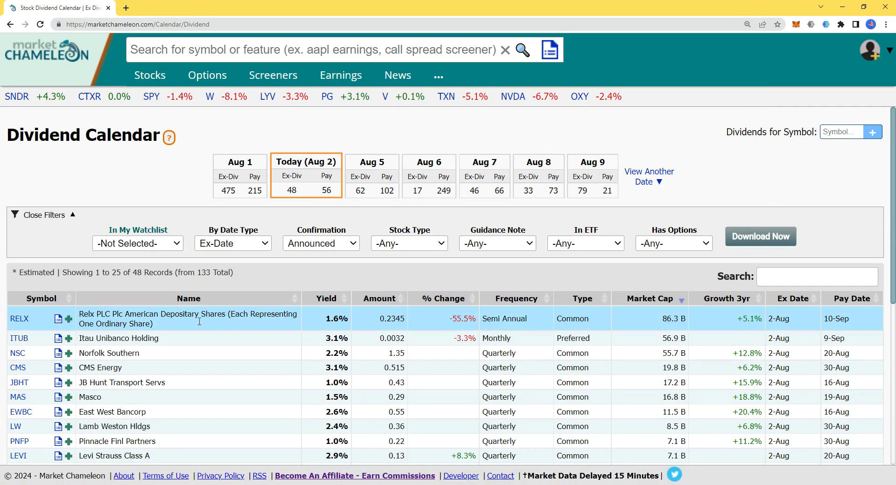
Step: Examine the calendar's dividend list and the choices in the Confirmation, By Date Type, Stock Type, Guidance Note and In ETF filters
left_click_drag(894, 202, 894, 344)
scroll(886, 355, "up", 4)
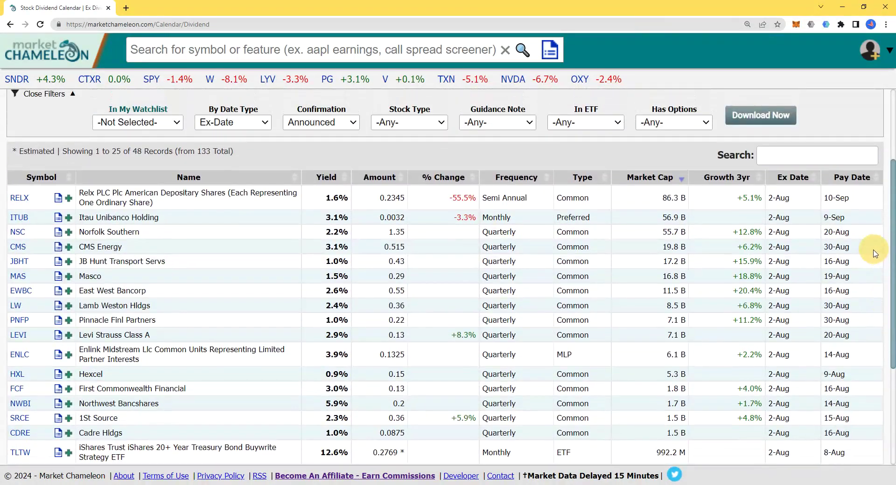
scroll(886, 259, "up", 1)
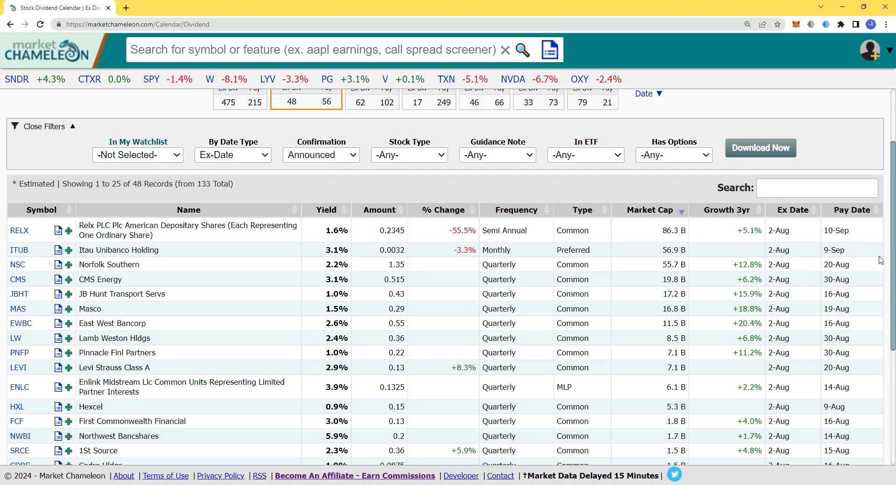
left_click(302, 156)
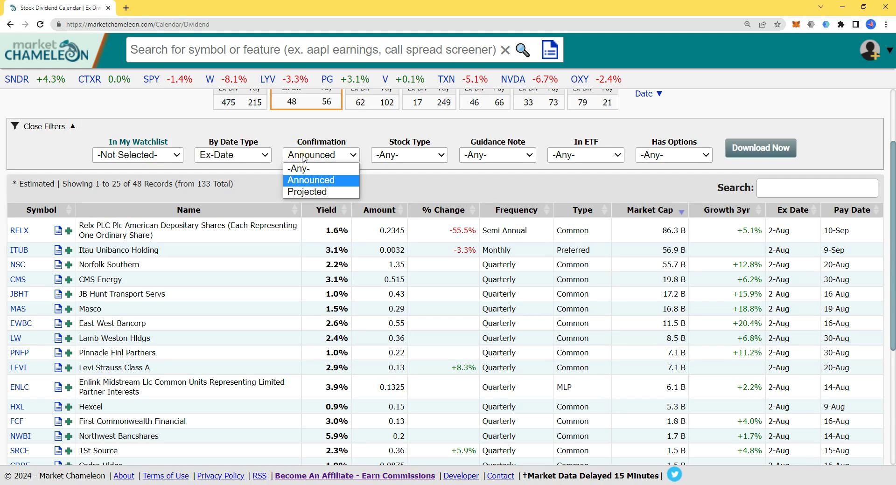
left_click(243, 159)
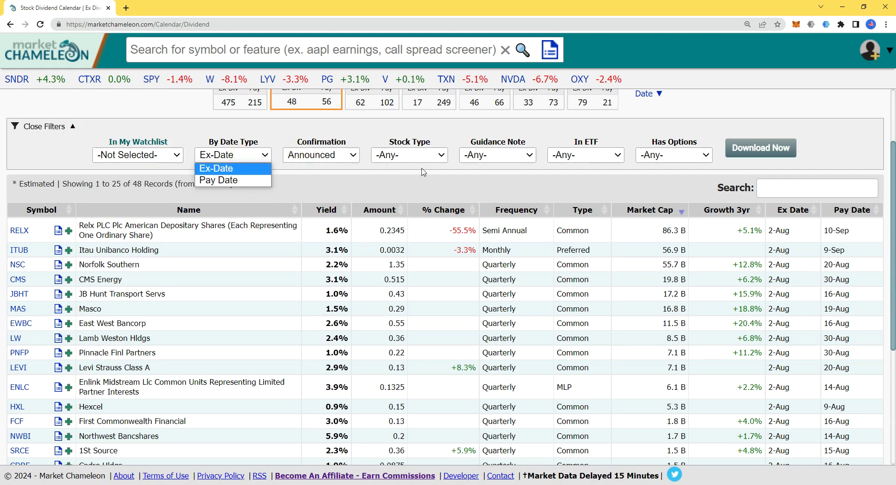
left_click(408, 155)
left_click(503, 154)
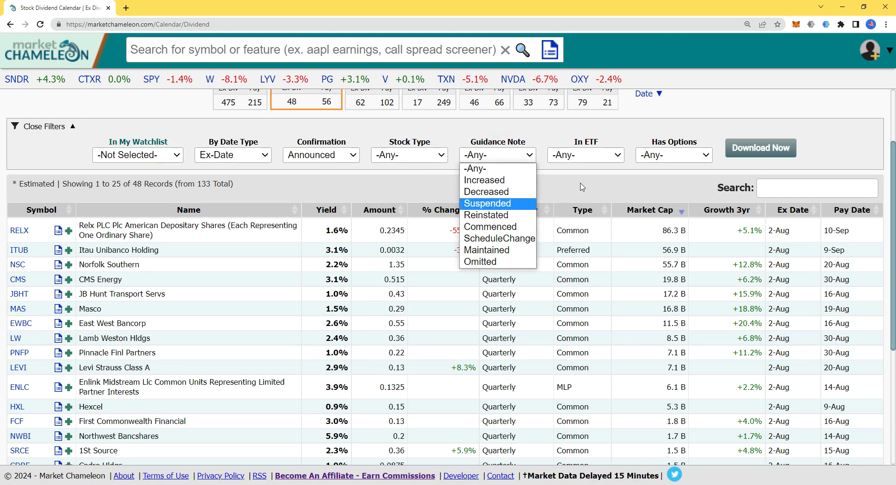
left_click(589, 159)
Step: Filter the calendar by the Suspended guidance note and review the In ETF and Has Options choices
left_click(511, 155)
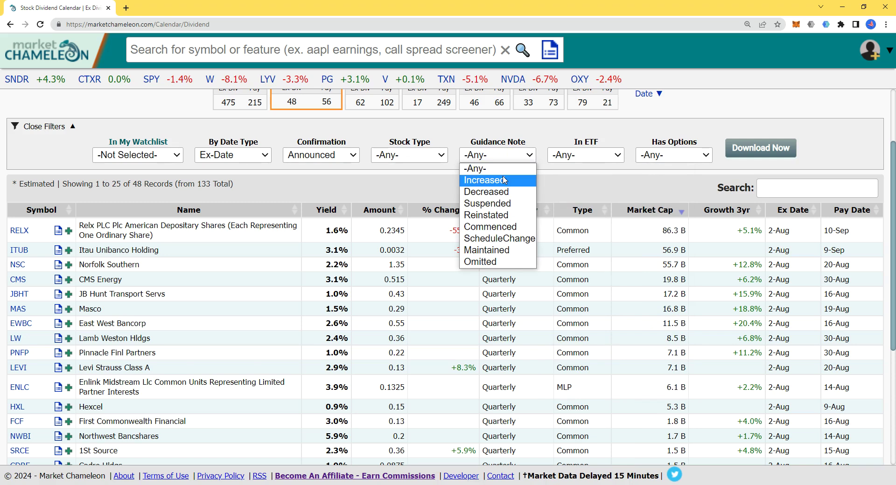
left_click(496, 203)
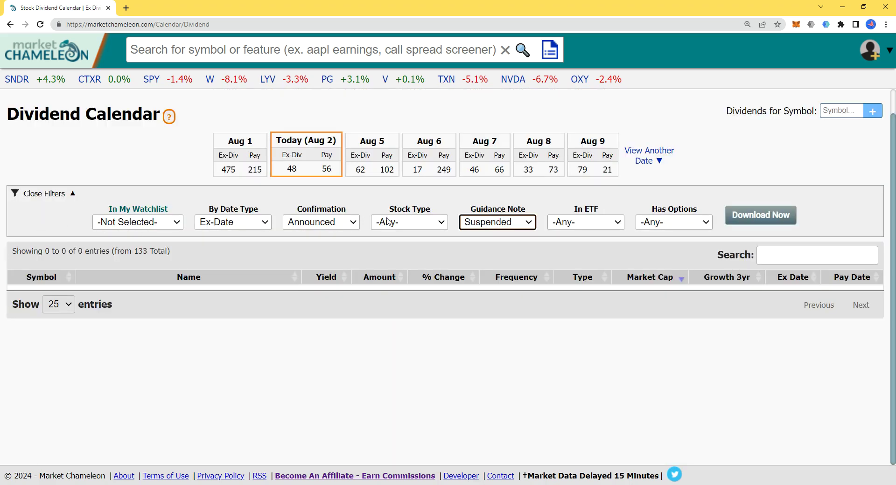
left_click(578, 230)
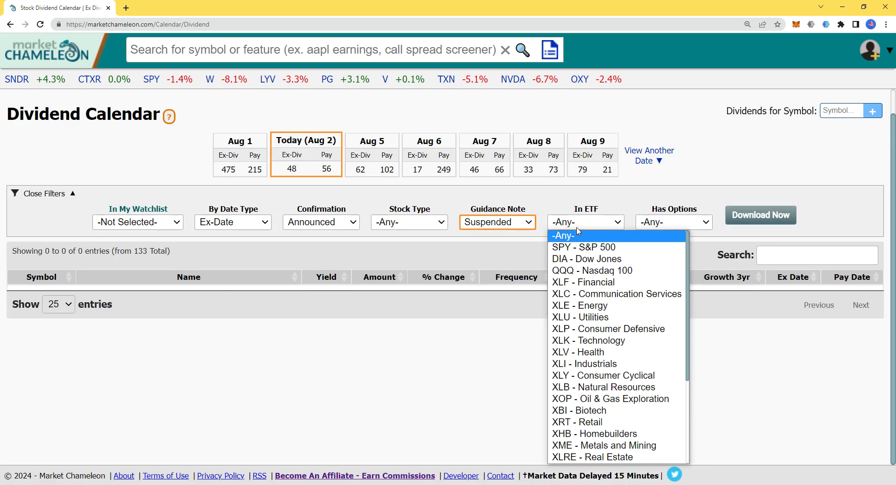
left_click(658, 223)
left_click(659, 224)
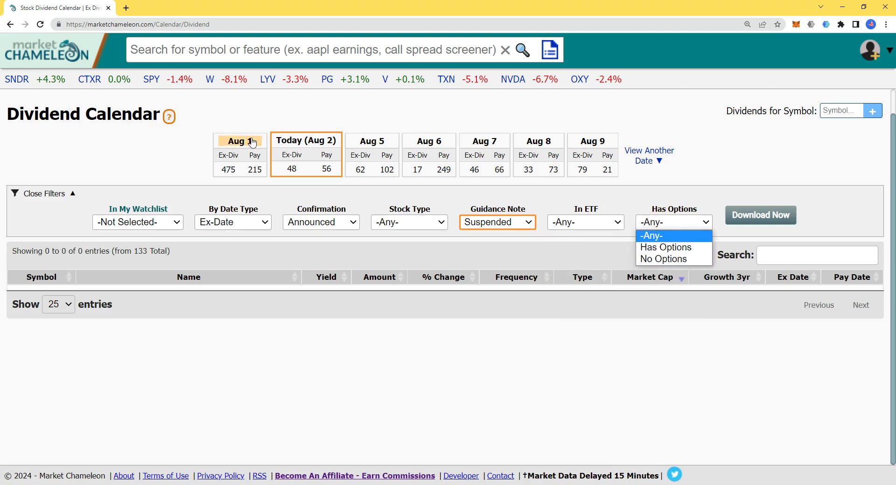
left_click(152, 175)
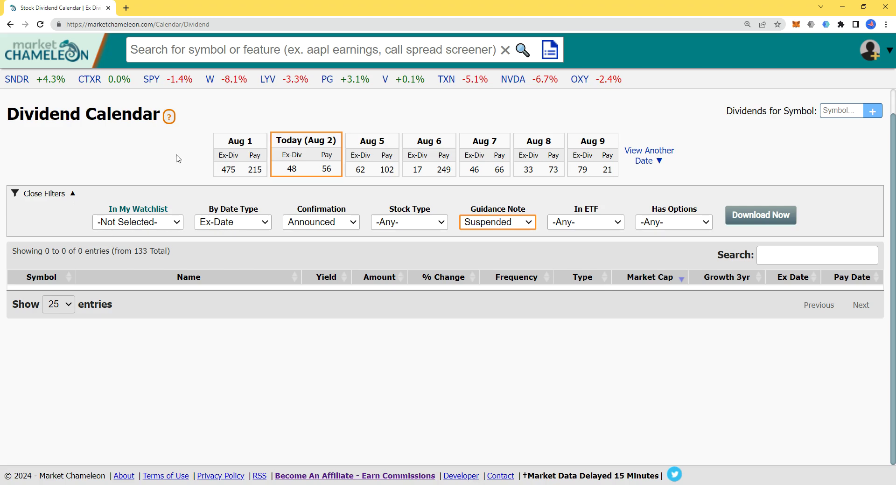
Step: Return to the Market Chameleon home page and reduce the page zoom to 125%
left_click(73, 57)
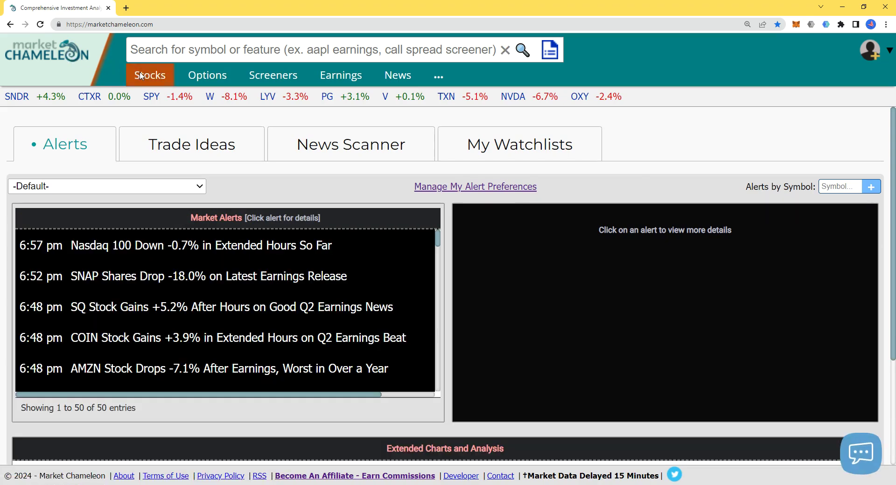
mouse_move(140, 76)
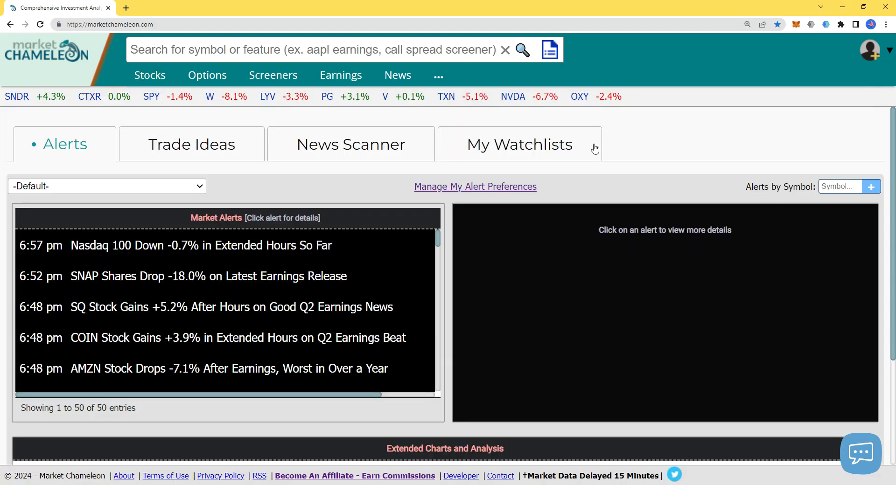
left_click(885, 24)
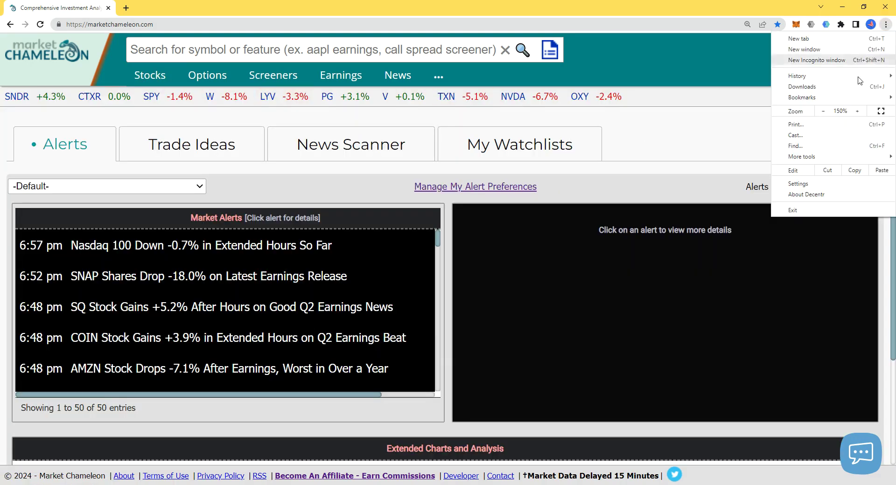
left_click(826, 112)
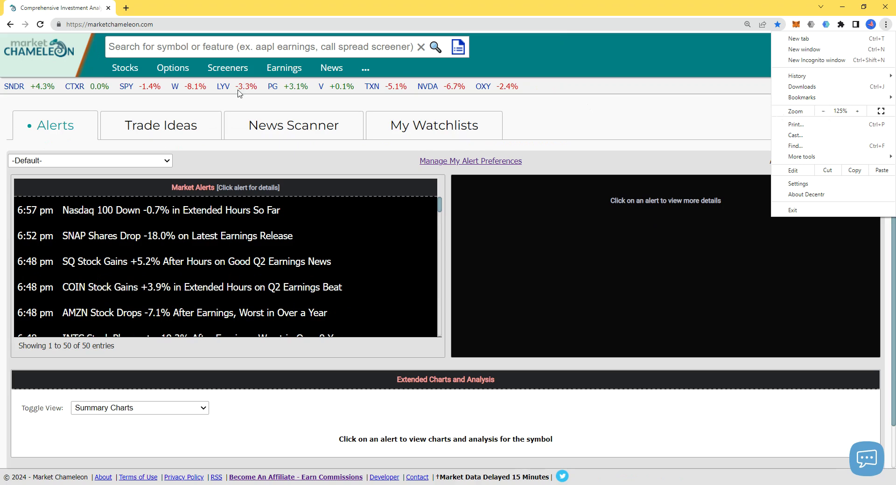
Step: Open the premium Future Ex-Dates dividend report, enlarge the page zoom to 150% and bring its filters and table into view
left_click(123, 69)
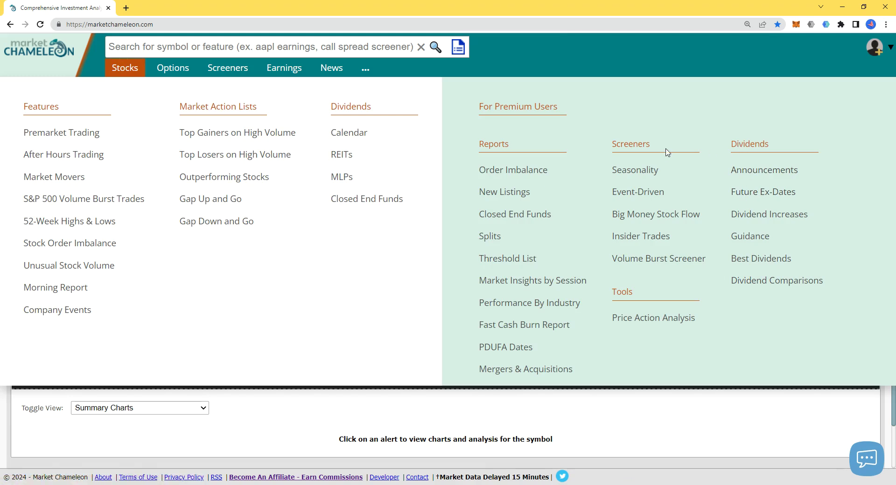
left_click(744, 192)
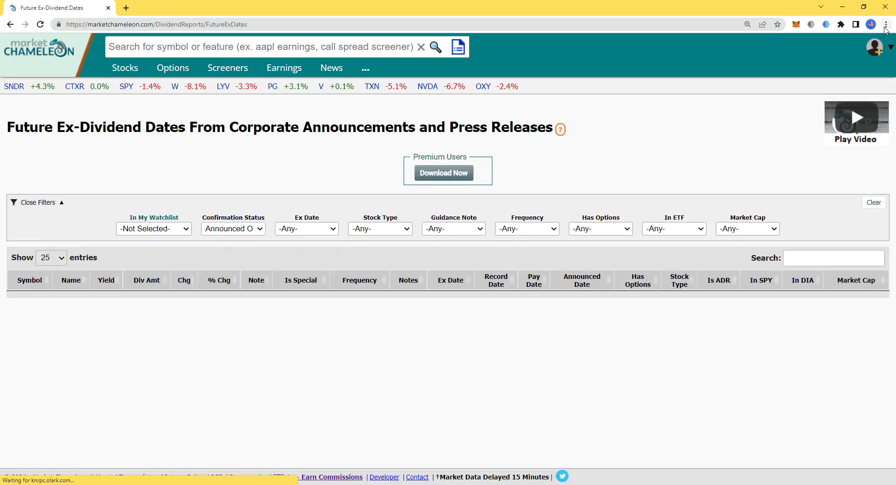
left_click(886, 24)
left_click(860, 111)
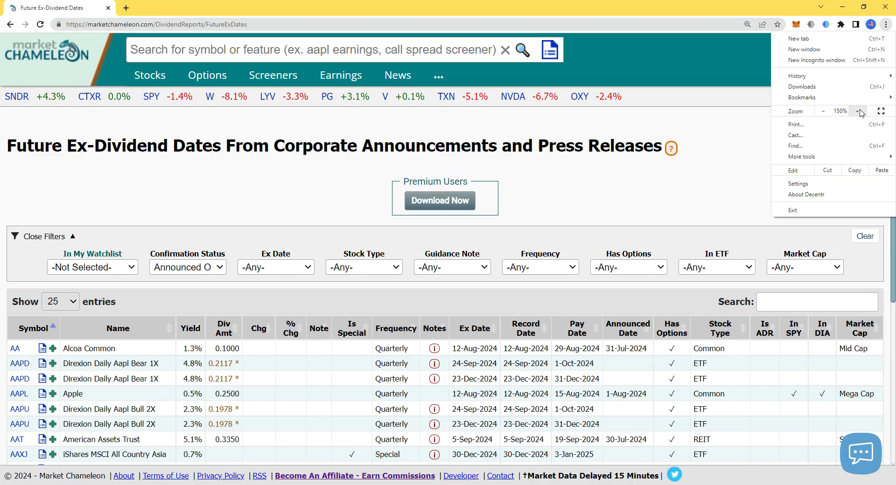
left_click(635, 196)
left_click_drag(892, 140, 891, 159)
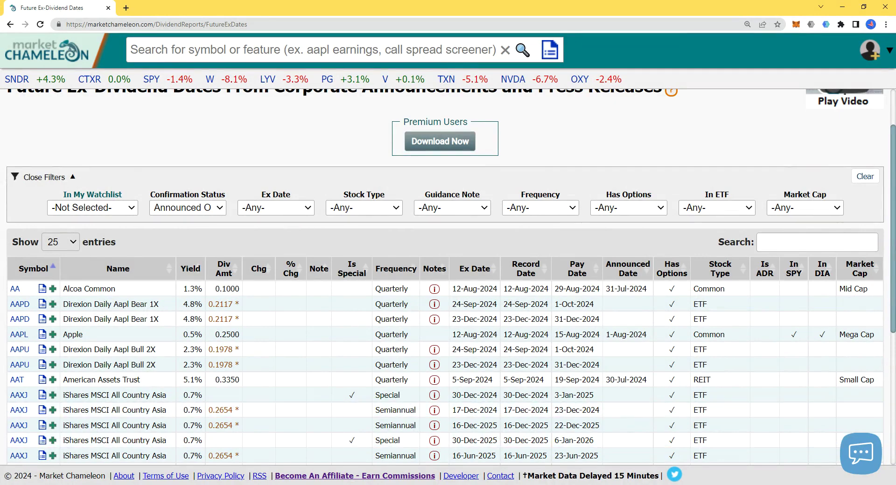
Step: Switch to Edge to read the disclaimer PDF and return to the ex-dividend report in the other browser
left_click(409, 484)
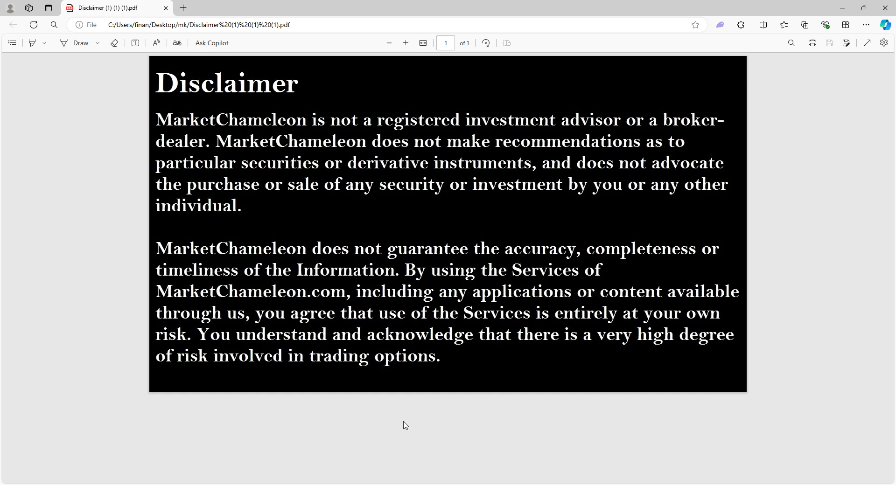
left_click(331, 484)
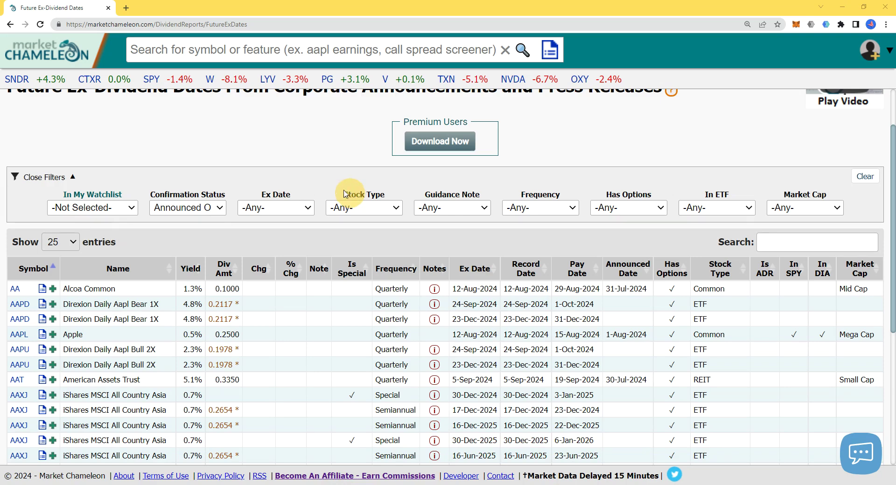
Step: Review the available choices in the report's In My Watchlist and Confirmation Status filters
left_click(99, 214)
left_click(98, 206)
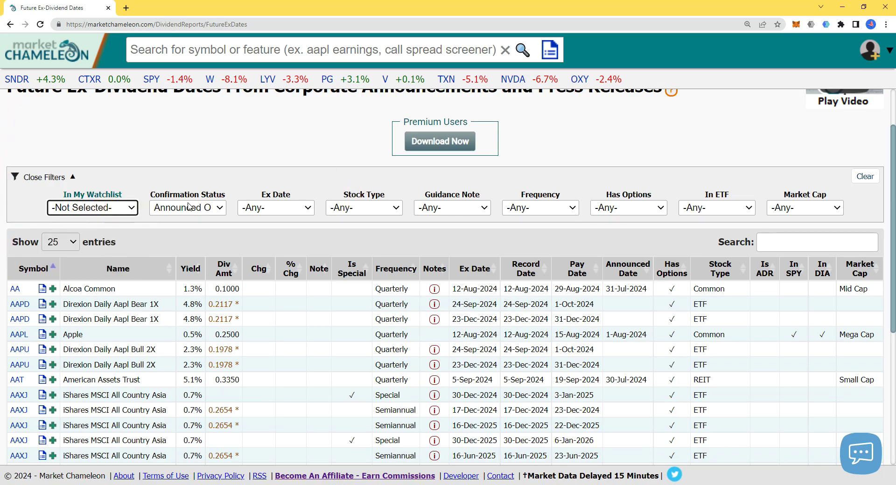
left_click(199, 213)
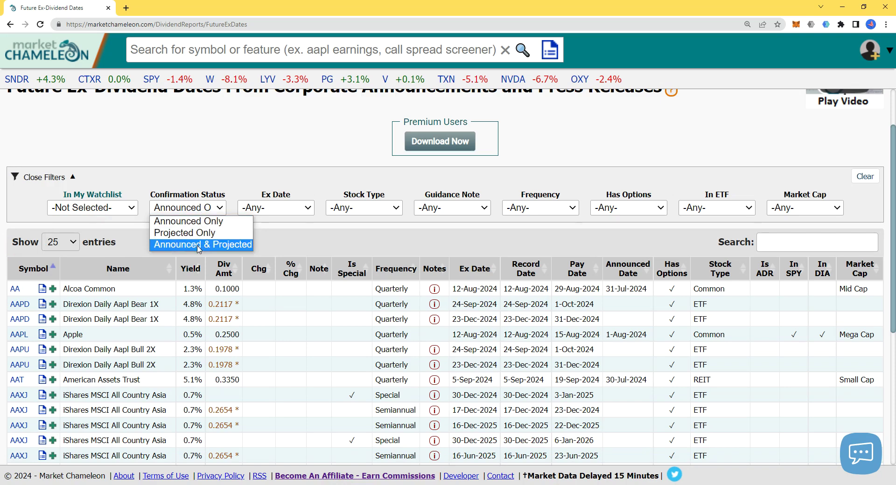
left_click(279, 228)
Step: Filter the report to ex-dates in the Next 30 Days
left_click(277, 208)
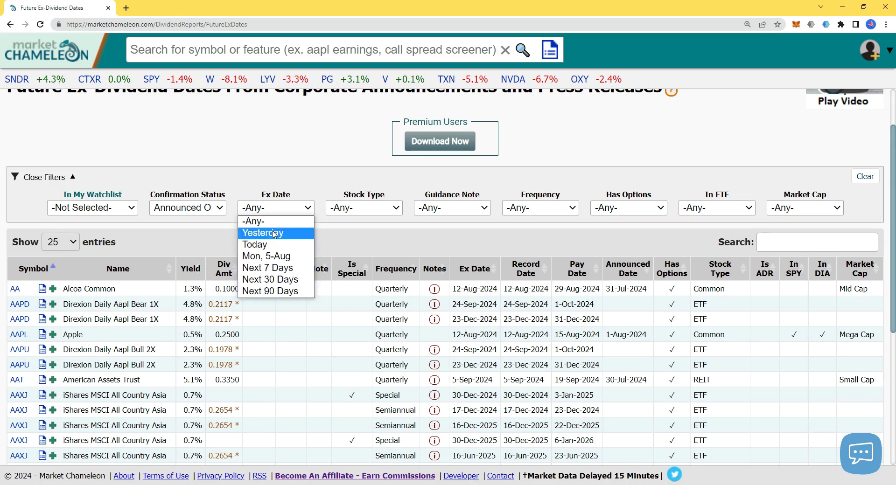
left_click(277, 279)
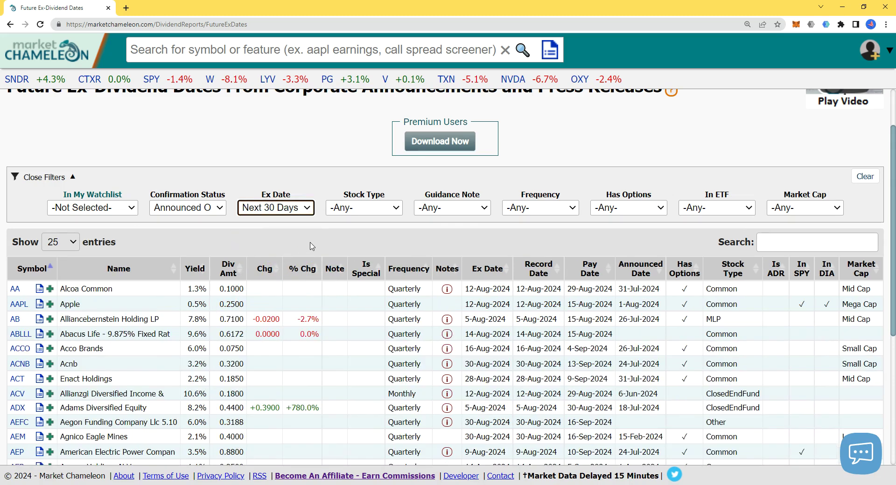
left_click(274, 207)
left_click(272, 187)
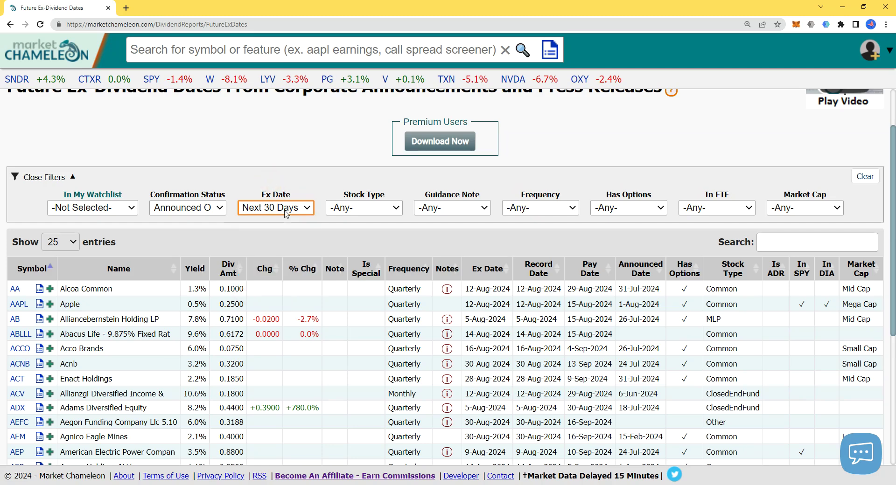
Step: Review the available choices in the report's Stock Type and Guidance Note filters
left_click(343, 212)
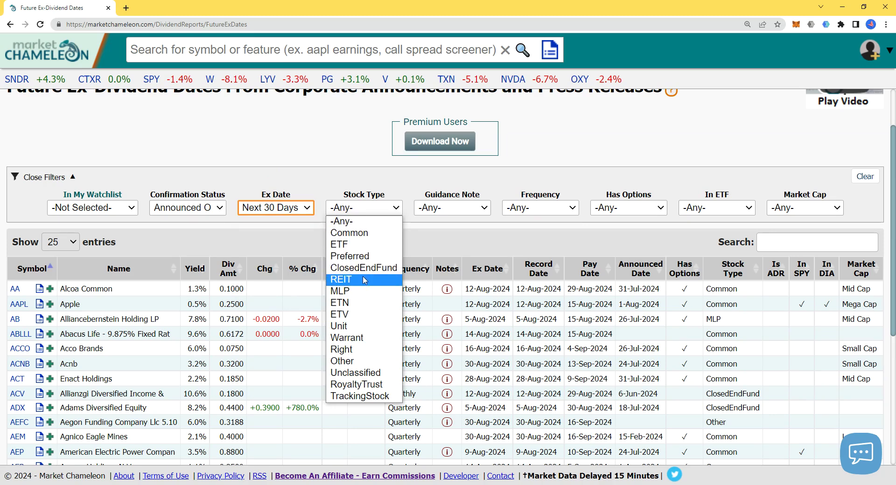
left_click(271, 231)
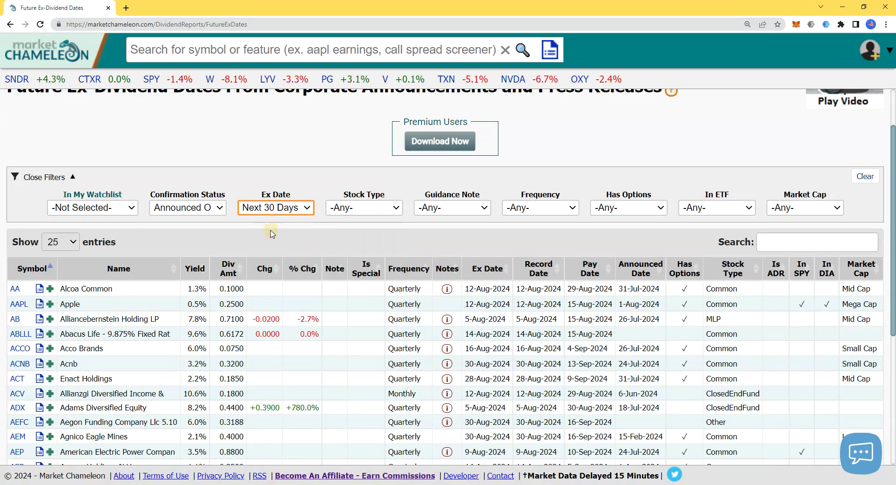
left_click(376, 212)
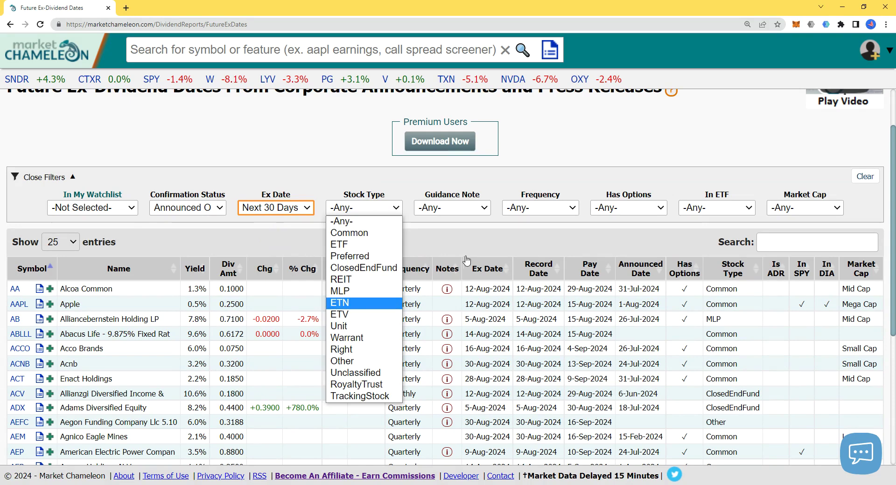
left_click(444, 230)
left_click(451, 208)
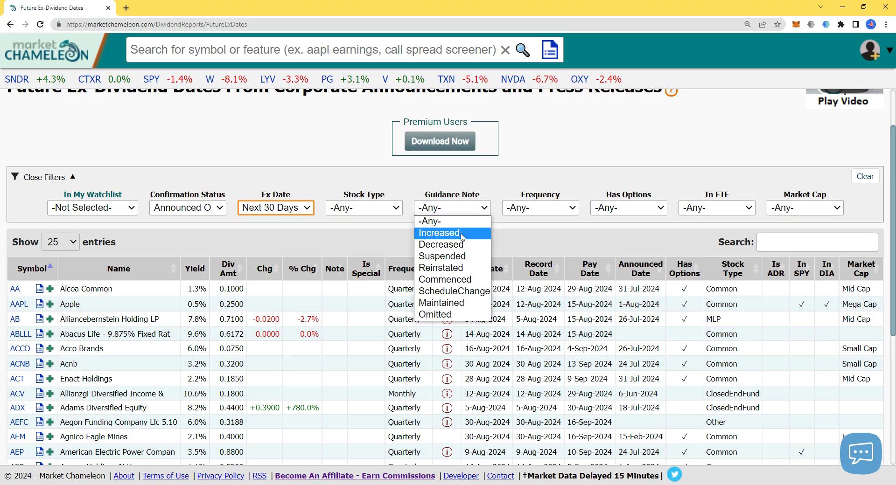
Step: Review the available choices in the report's Frequency and Has Options filters
left_click(537, 207)
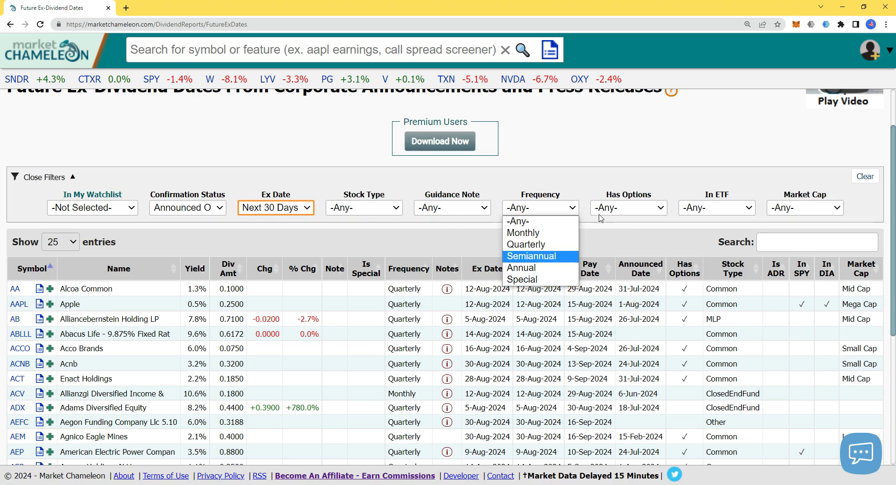
left_click(610, 231)
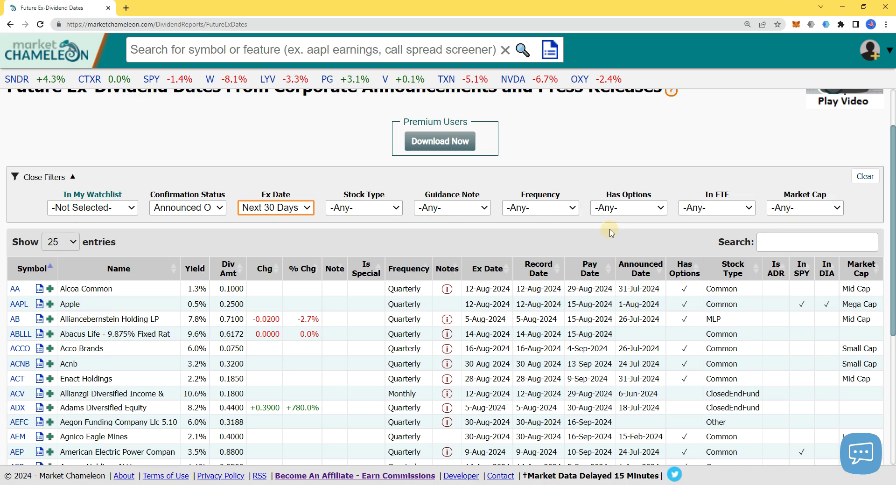
left_click(621, 209)
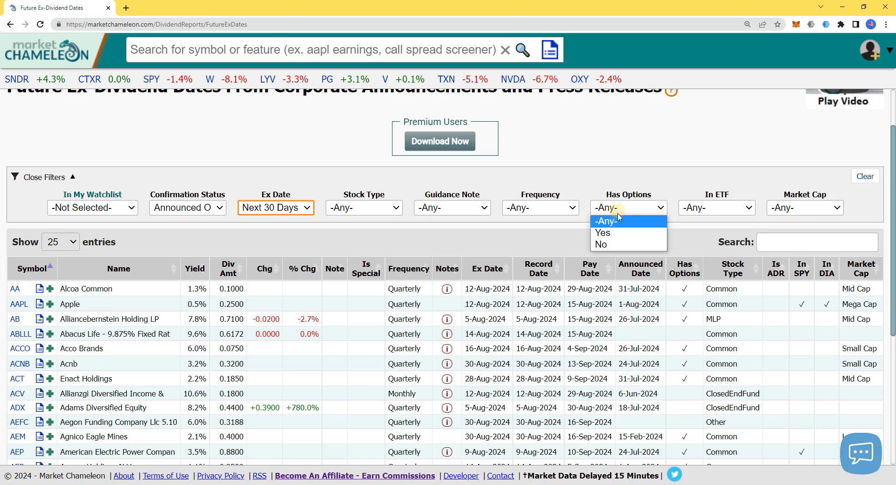
left_click(682, 236)
Step: Review the available choices in the report's In ETF and Market Cap filters
left_click(704, 217)
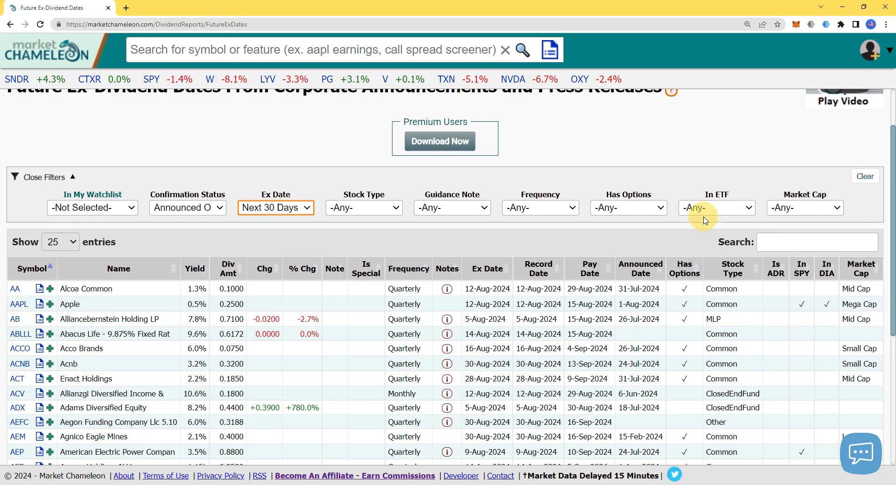
left_click(691, 217)
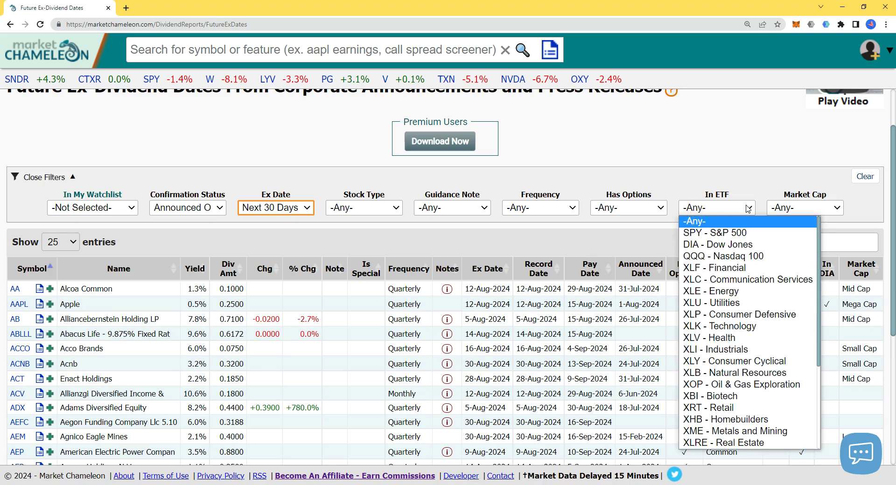
left_click(764, 207)
left_click(785, 209)
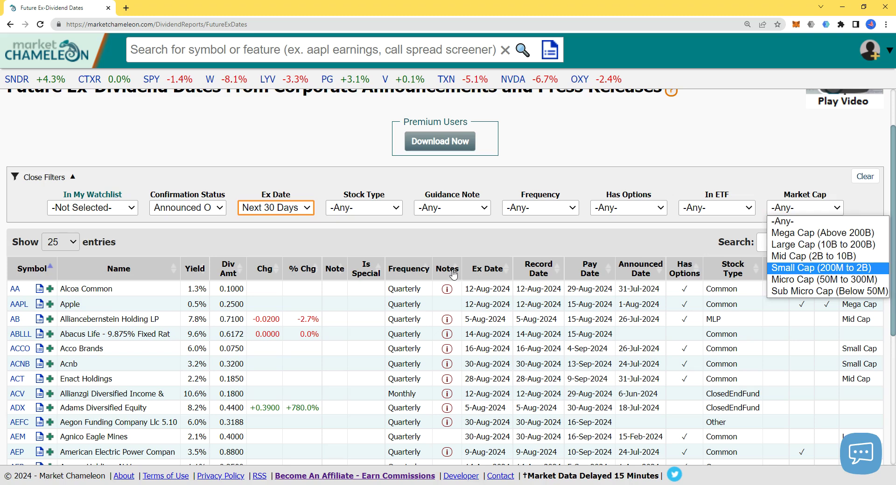
left_click(382, 242)
Step: Filter the report to dividends whose Guidance Note is Increased
left_click(364, 209)
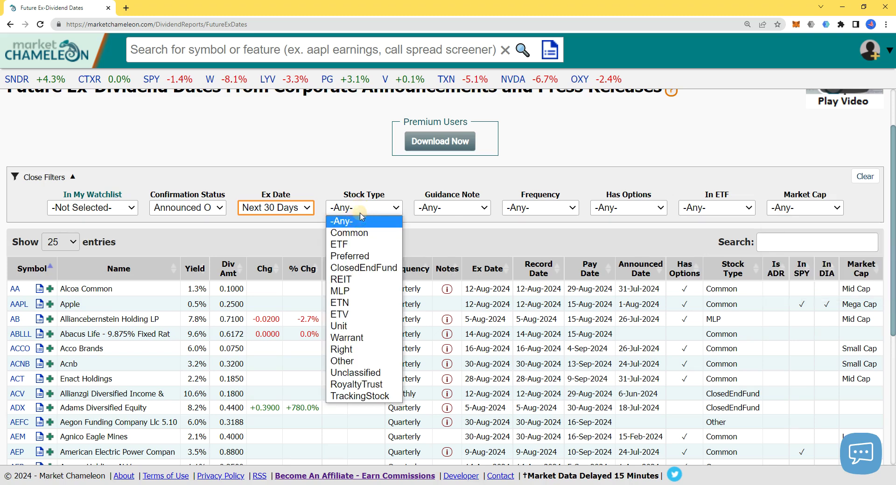
left_click(450, 210)
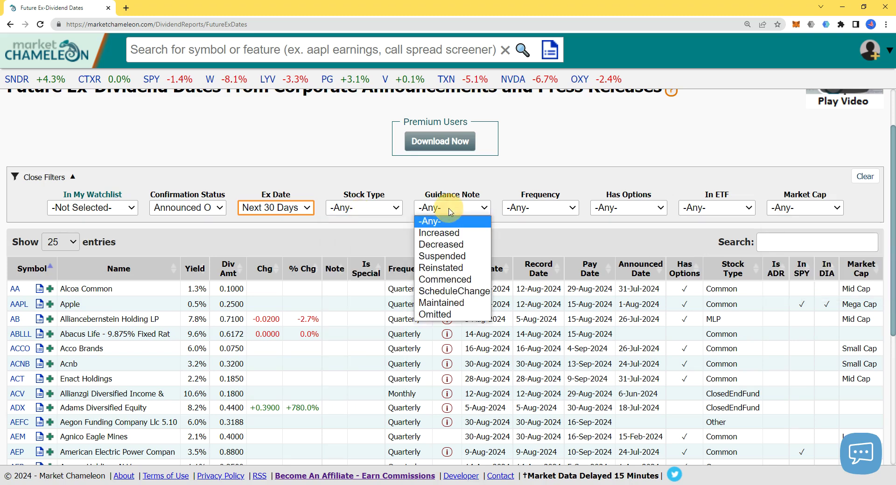
left_click(446, 234)
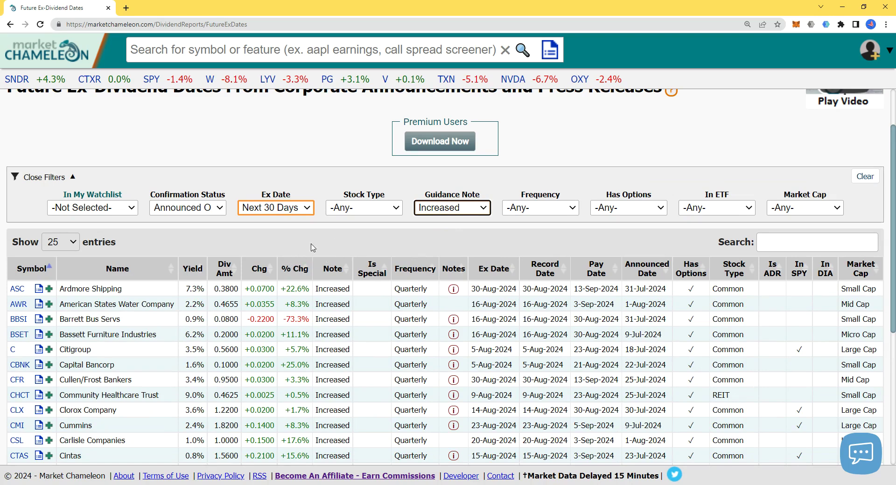
Step: Sort the filtered table by % Chg in descending order so the largest dividend increases come first
left_click(886, 24)
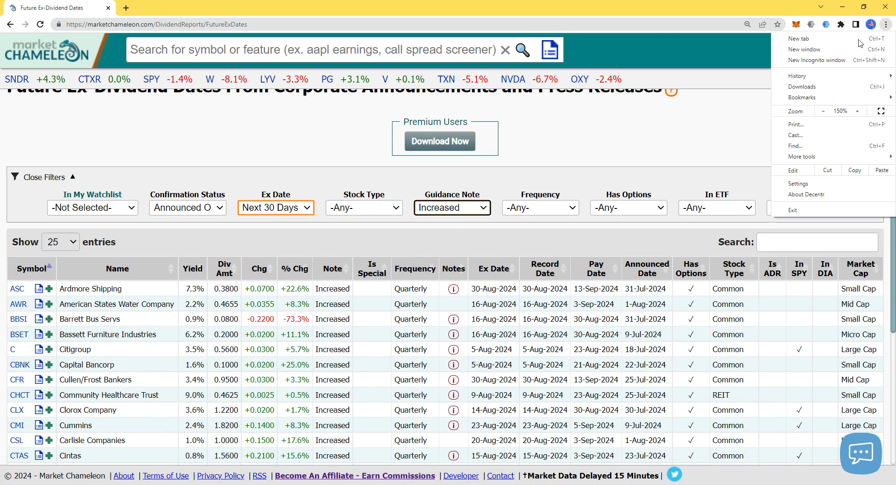
left_click(304, 243)
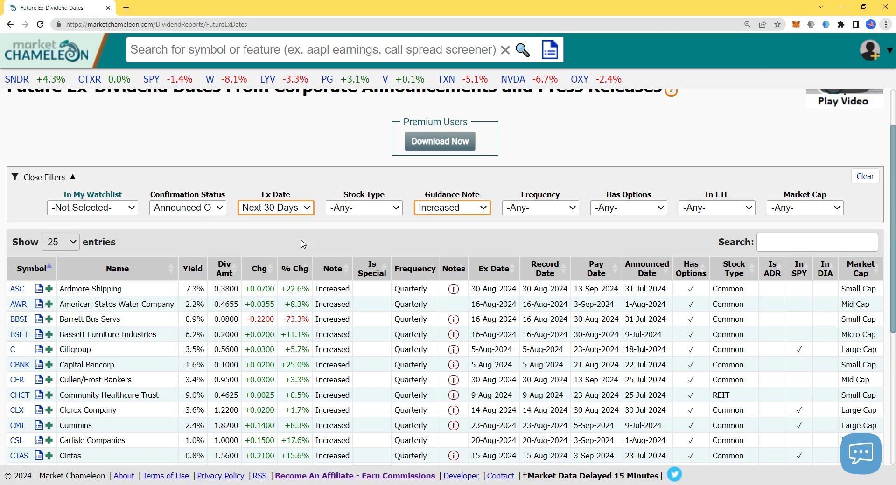
left_click(297, 275)
left_click(295, 274)
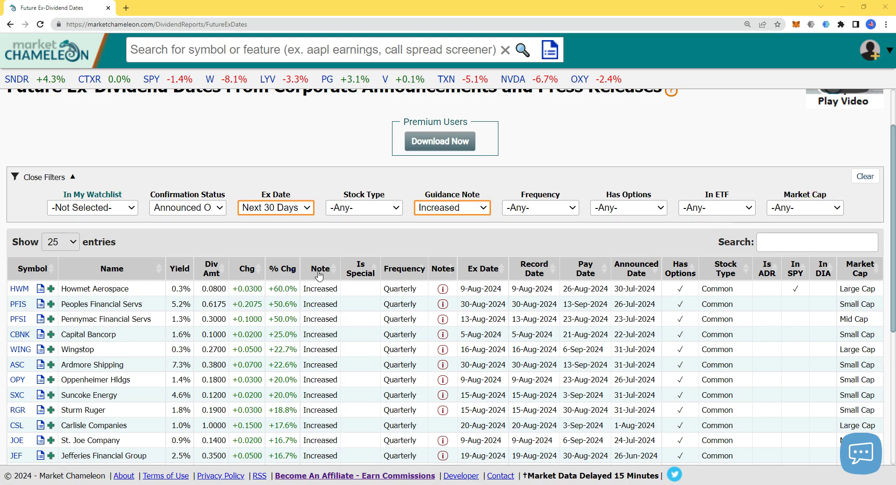
Step: Examine the Howmet Aerospace row, reading its yield, dividend change, percentage change and notes
triple_click(83, 289)
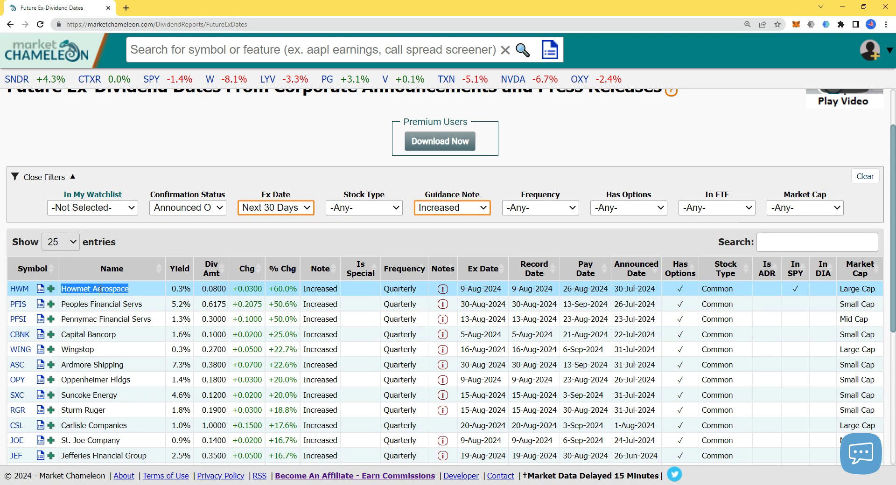
triple_click(177, 290)
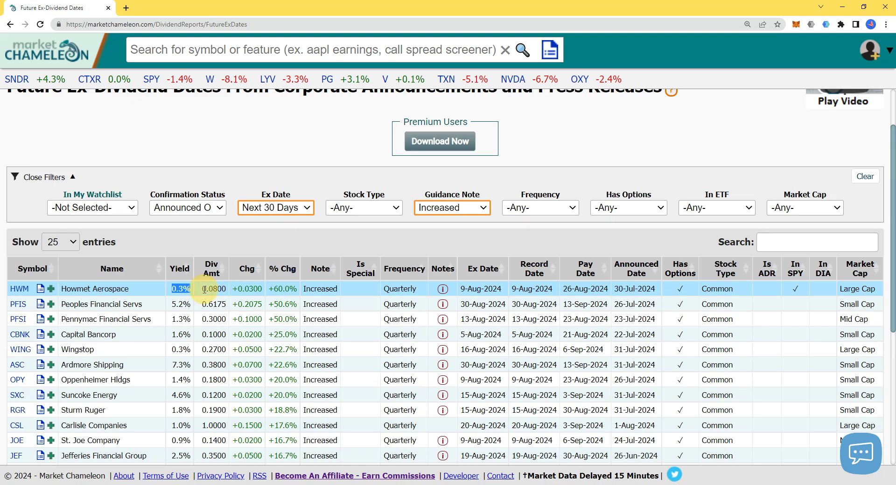
triple_click(274, 288)
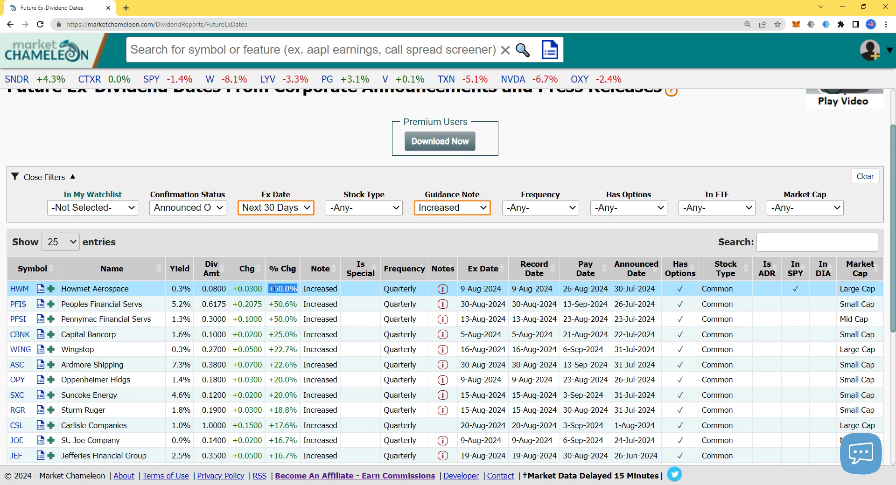
left_click(246, 290)
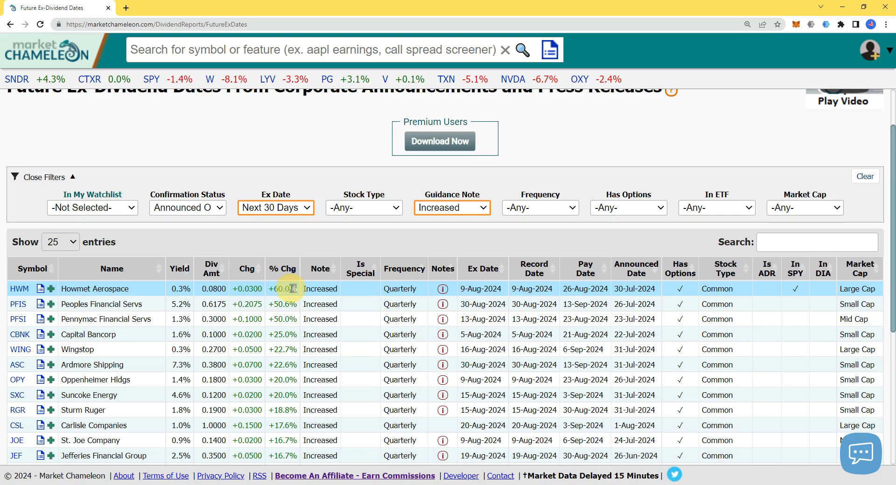
triple_click(85, 290)
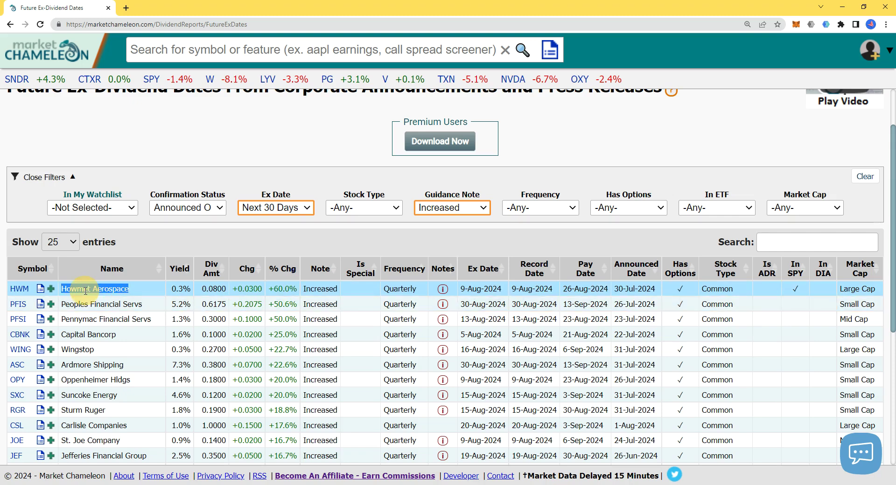
double_click(118, 290)
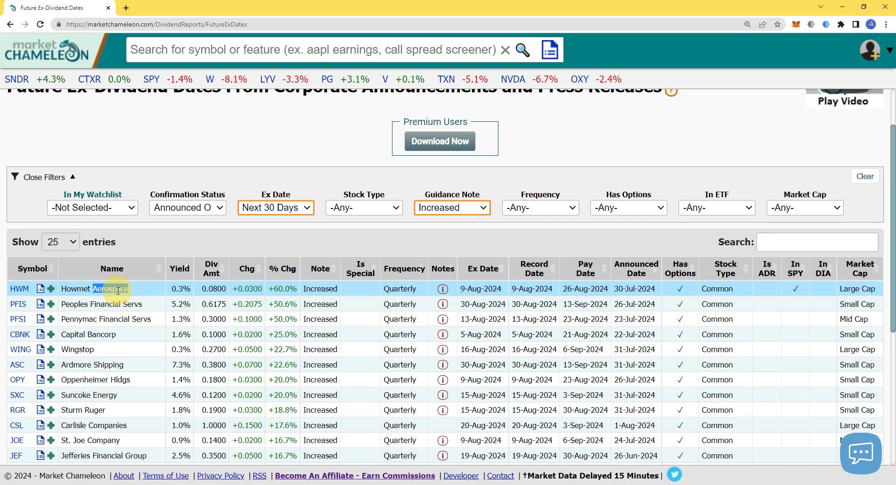
mouse_move(444, 290)
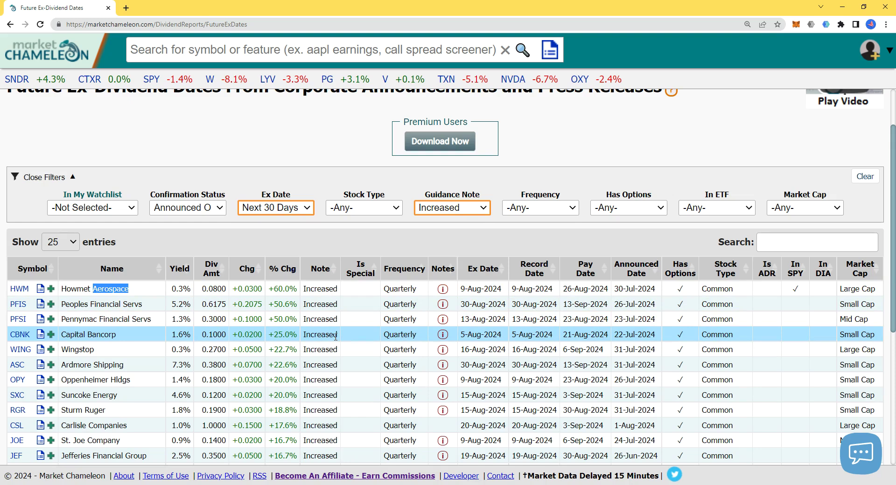
Step: Examine the Peoples Financial Servs row, reading its yield, percentage change and payment frequency
left_click(280, 306)
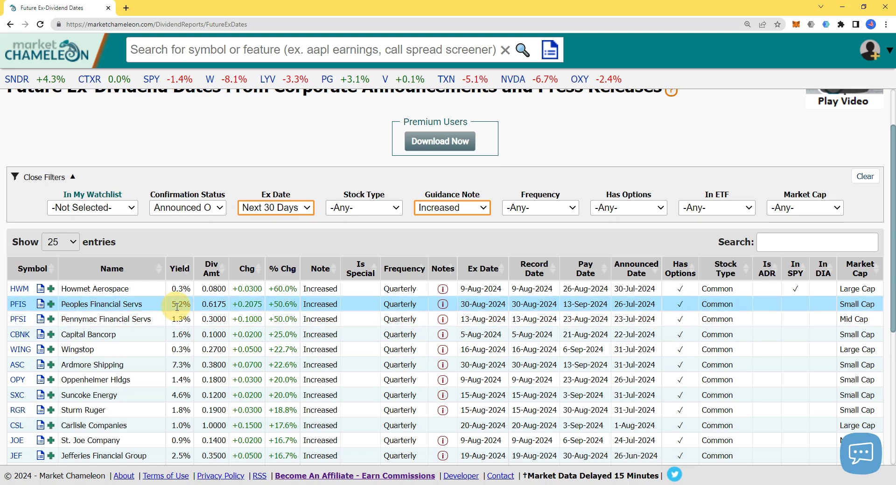
triple_click(139, 306)
left_click(184, 307)
left_click(178, 306)
left_click(179, 305)
left_click(276, 306)
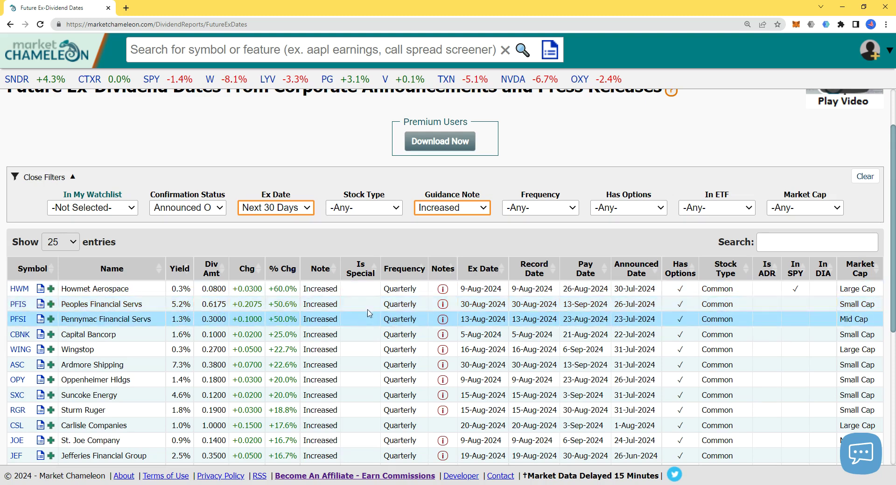
double_click(390, 305)
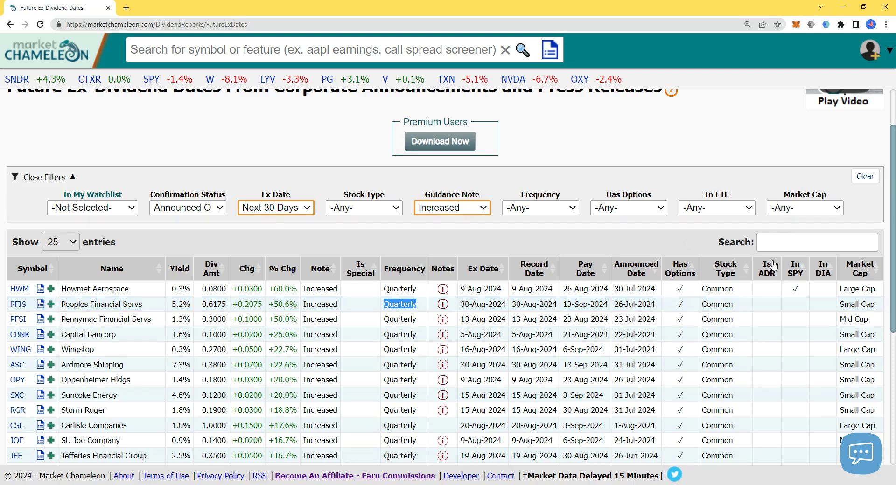
Step: Check the market cap category of Peoples Financial Servs against the size ranges in the Market Cap filter
mouse_move(807, 208)
left_mouse_down()
mouse_move(653, 150)
mouse_move(633, 184)
left_mouse_up()
triple_click(848, 305)
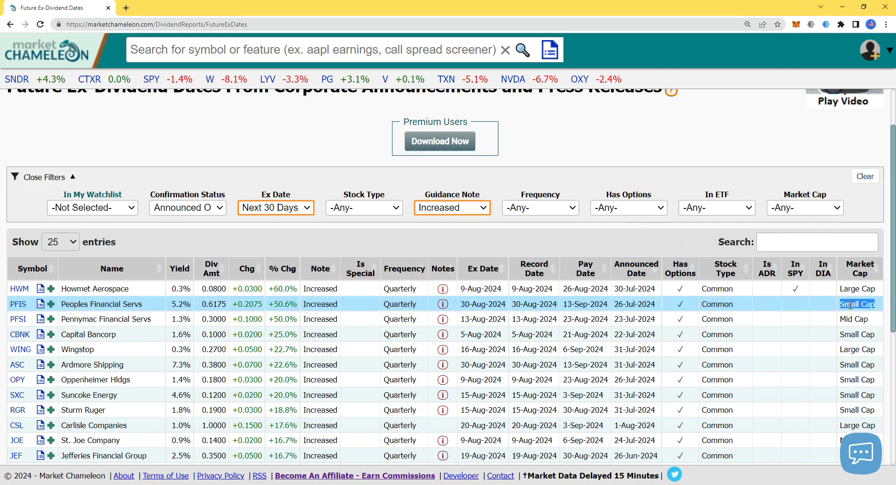
left_click(803, 209)
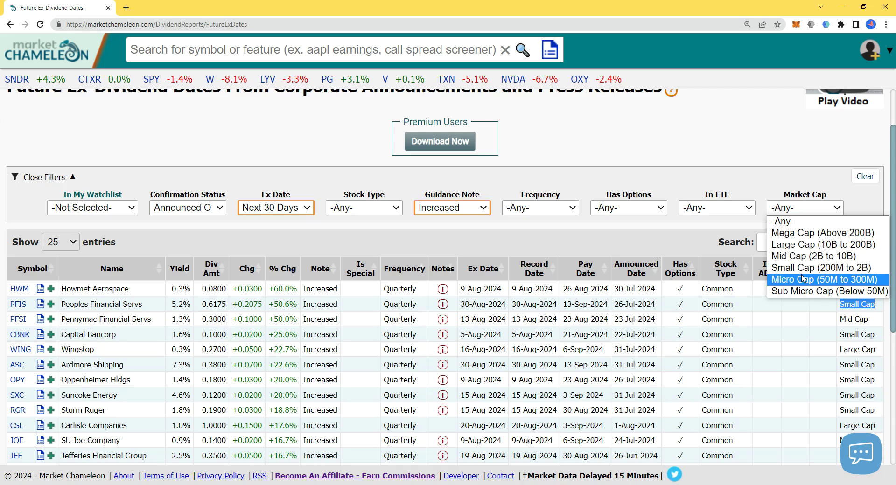
left_click(760, 336)
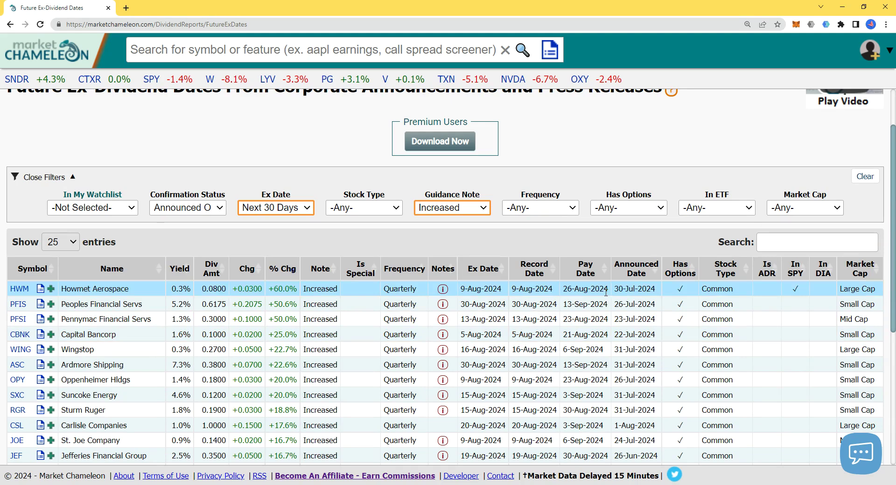
Step: Compare the dividend amount, market cap and yield of Peoples Financial Servs with the Howmet Aerospace and Pennymac Financial Servs rows
double_click(215, 308)
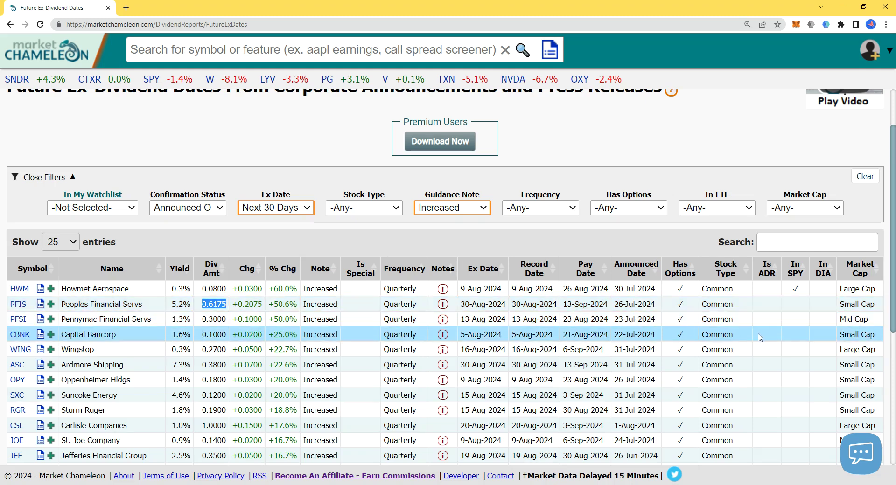
left_click(796, 289)
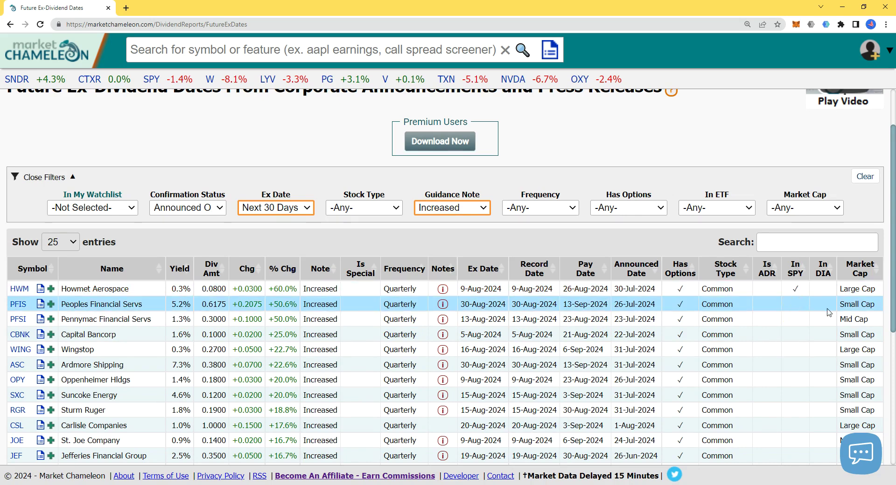
left_click(844, 306)
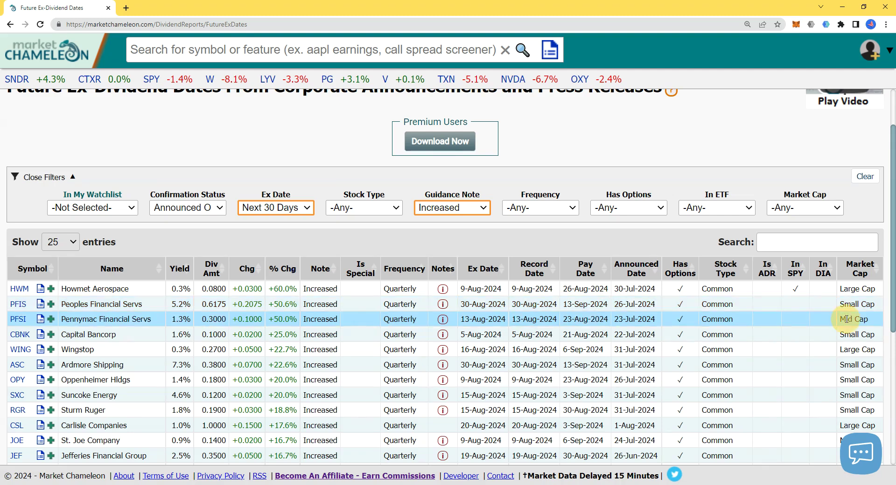
triple_click(107, 305)
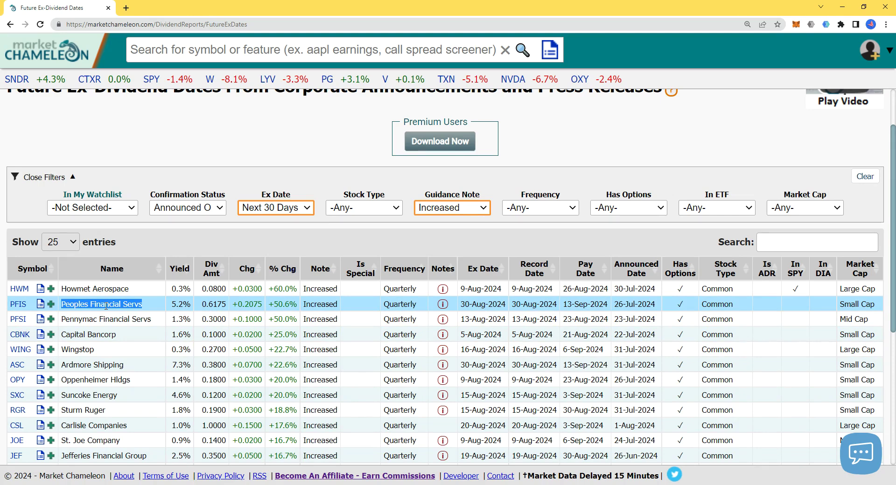
left_click(181, 308)
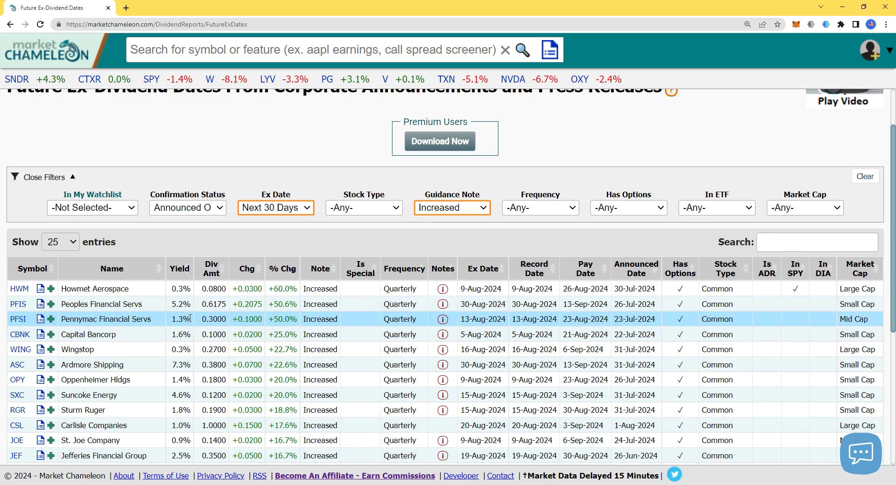
left_click(253, 319)
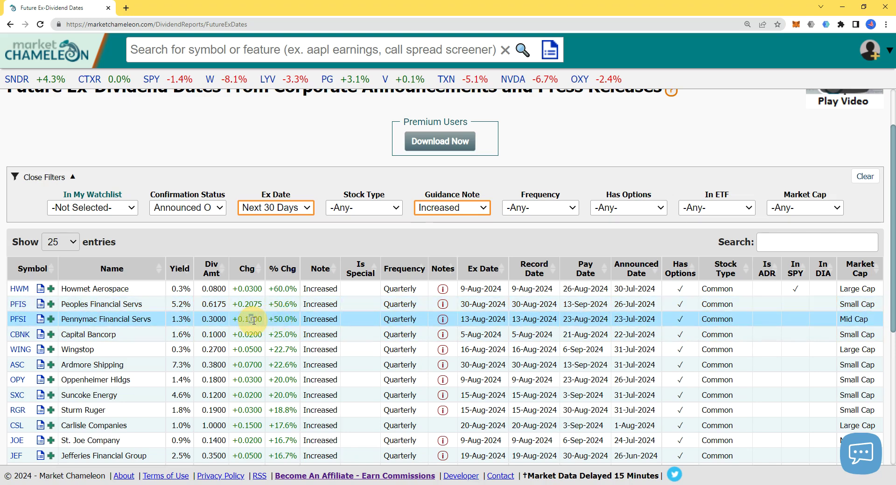
Step: Compare the dividend percentage changes of Capital Bancorp, Wingstop, Howmet Aerospace and Pennymac Financial Servs
left_click(250, 336)
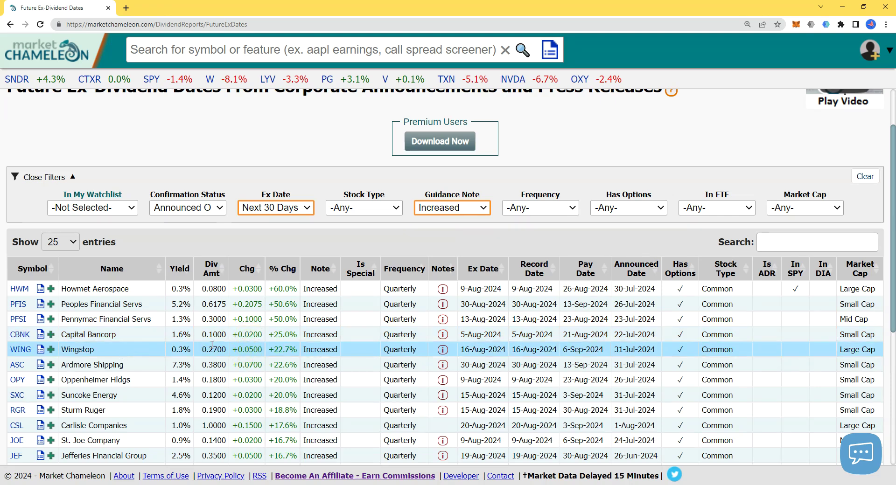
left_click(276, 349)
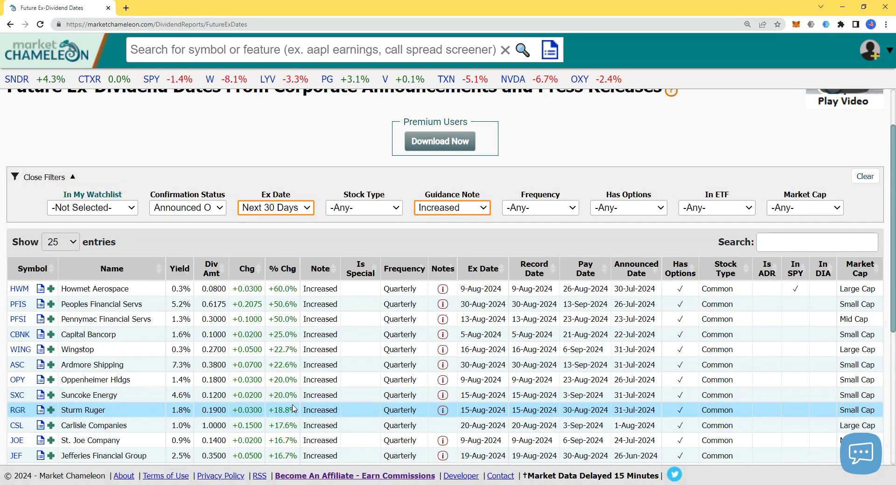
left_click(283, 290)
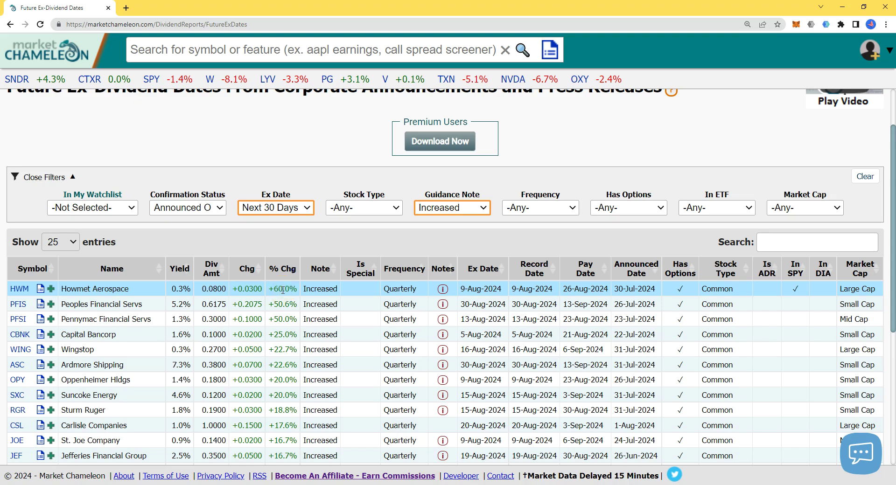
left_click(281, 320)
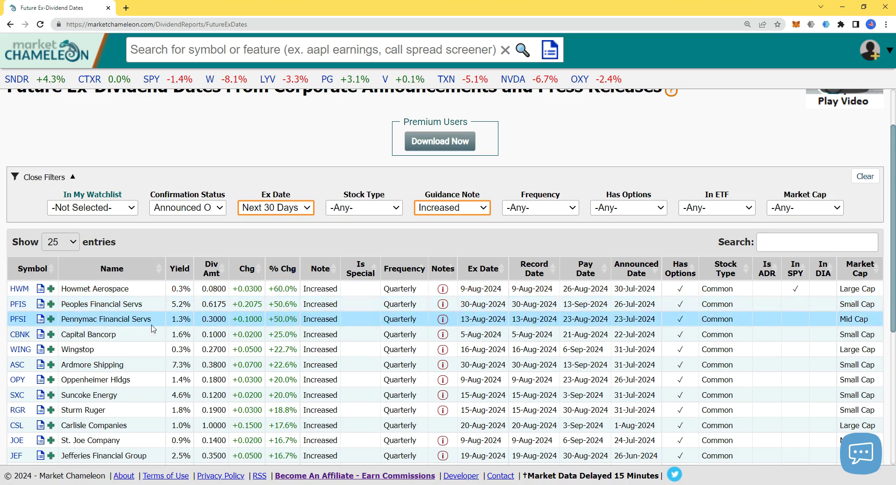
left_click(119, 319)
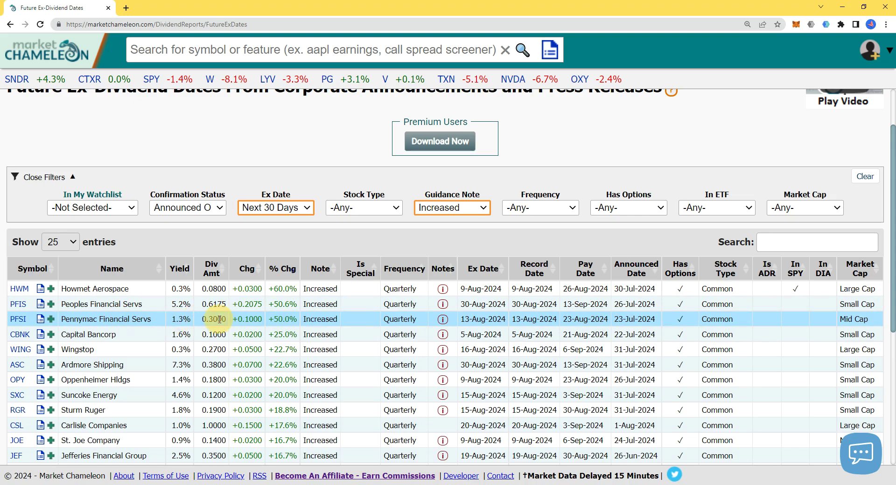
Step: Review the yield, dividend amount, record date and pay date of Peoples Financial Servs
left_click(100, 305)
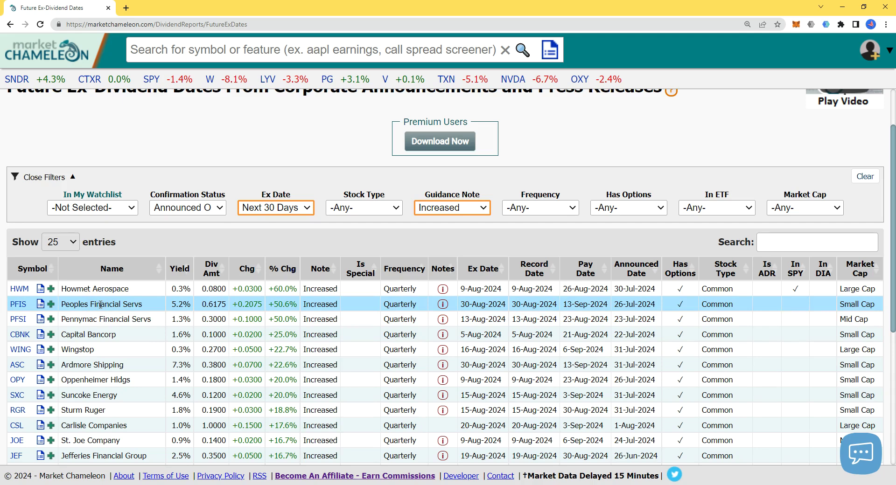
left_click(179, 301)
left_click(210, 302)
left_click(536, 306)
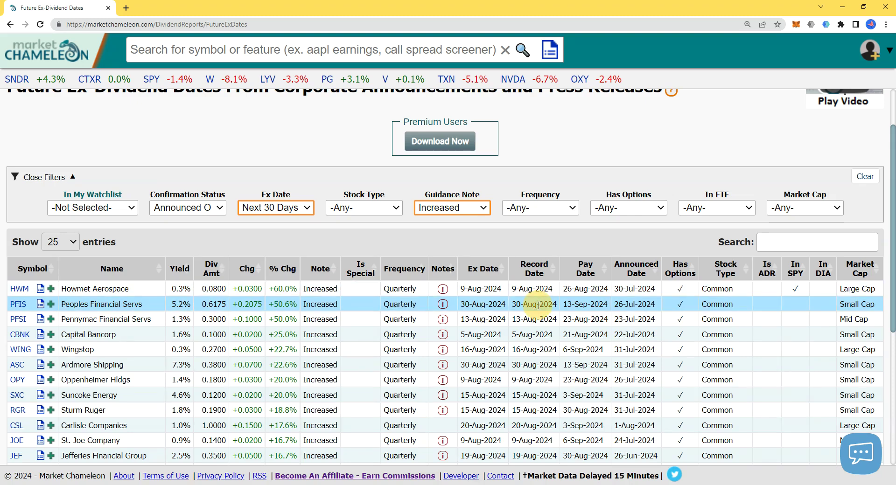
left_click(576, 306)
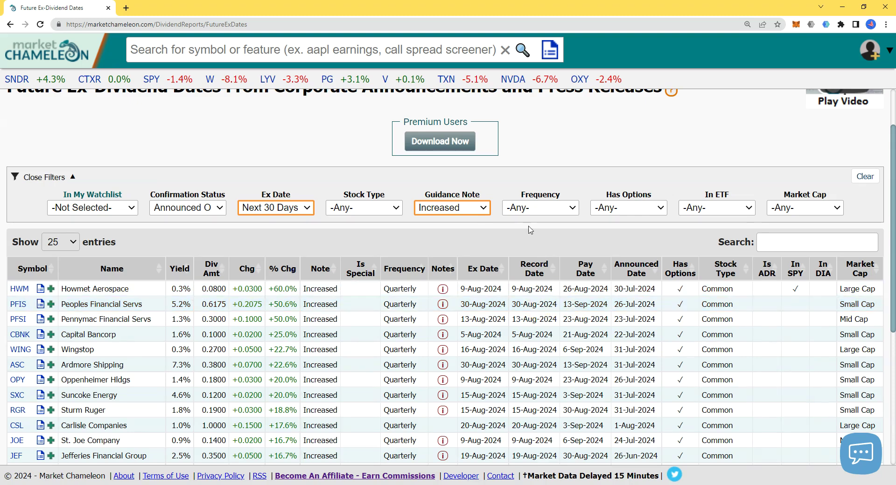
Step: Check the Guidance Note filter options, keeping Increased, and sort the report by the Note column in descending order
left_click(465, 211)
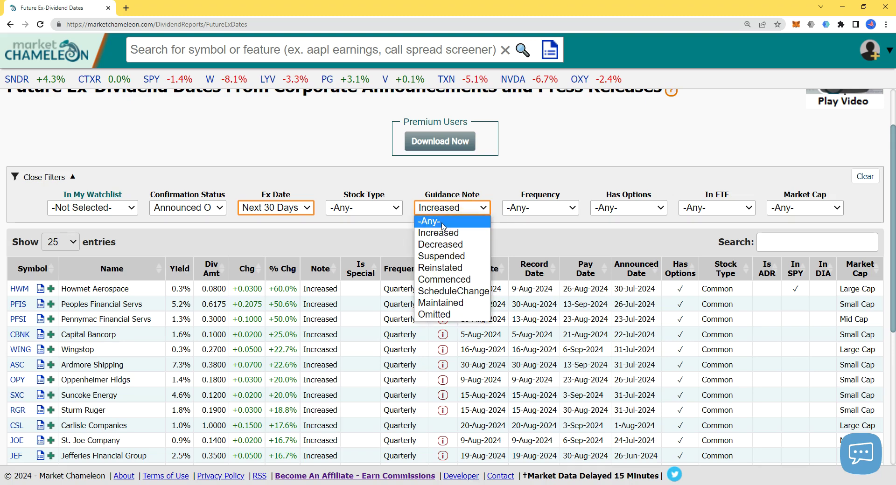
left_click(394, 264)
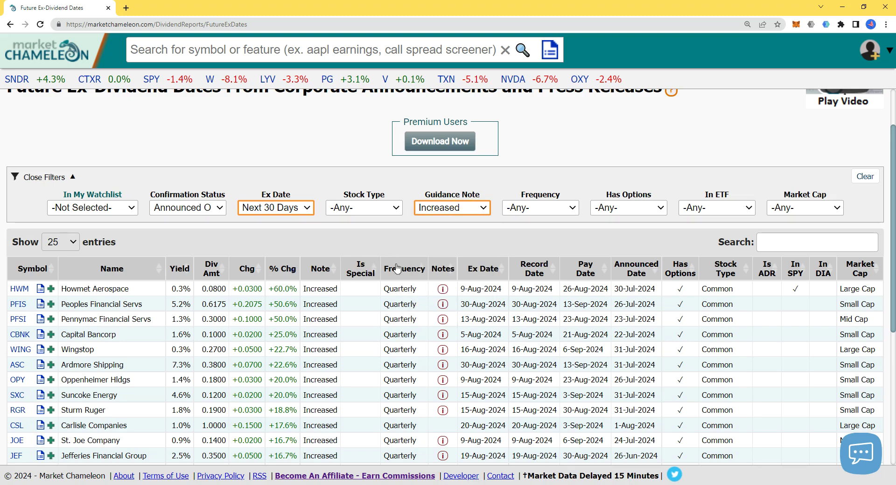
left_click(320, 269)
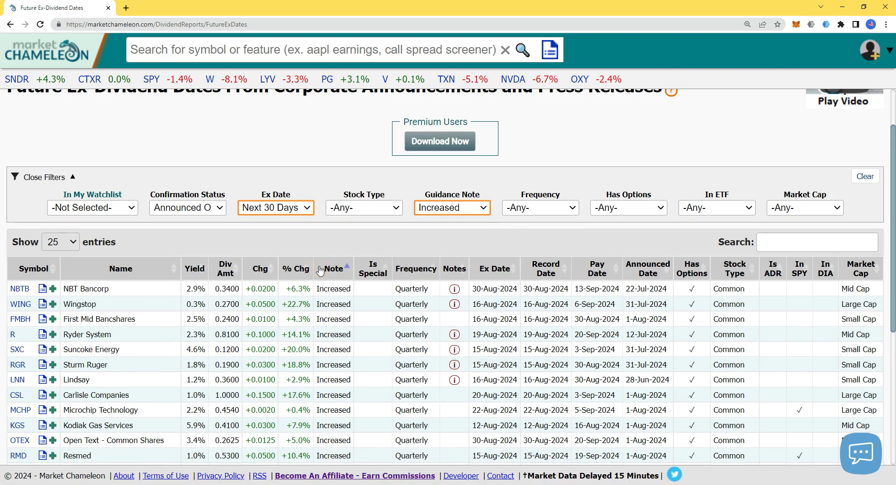
left_click(334, 270)
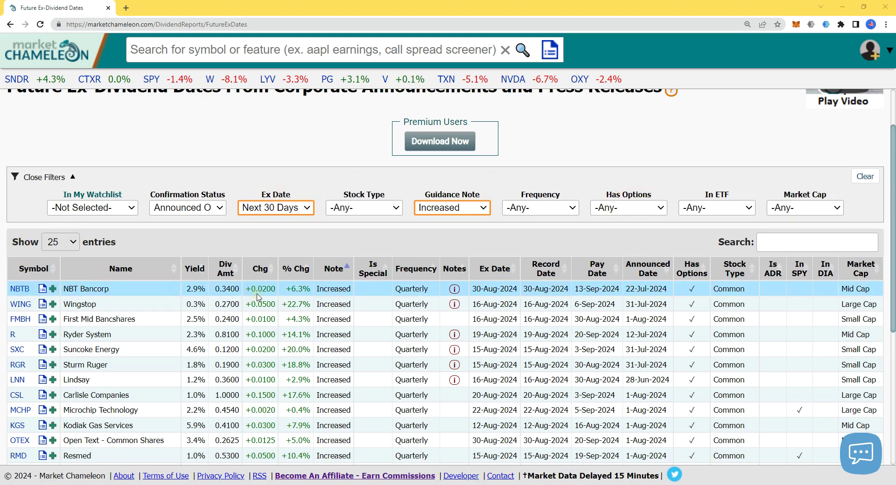
left_click(348, 277)
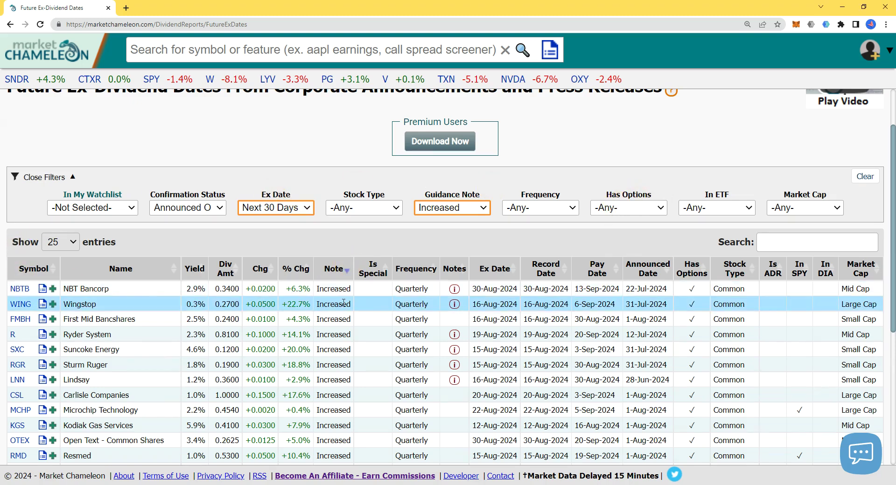
Step: Examine the Barrett Bus Servs row, comparing its percentage change with its dividend note
triple_click(90, 350)
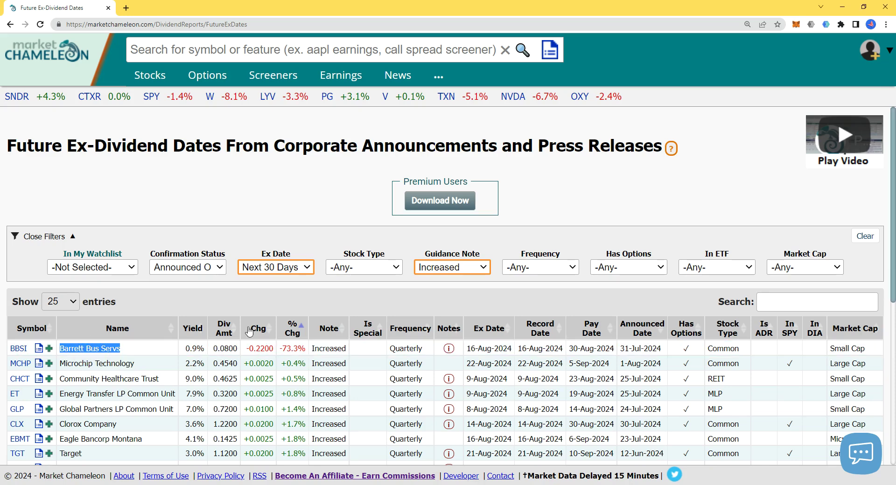
triple_click(287, 346)
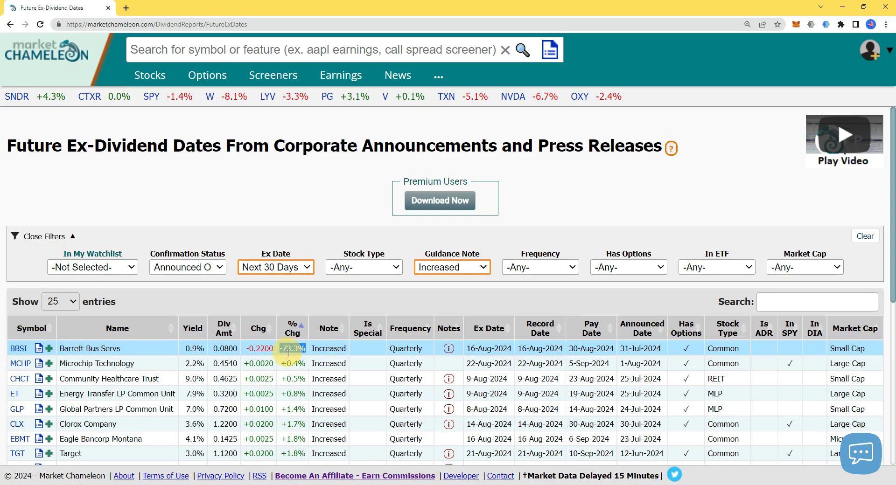
double_click(317, 351)
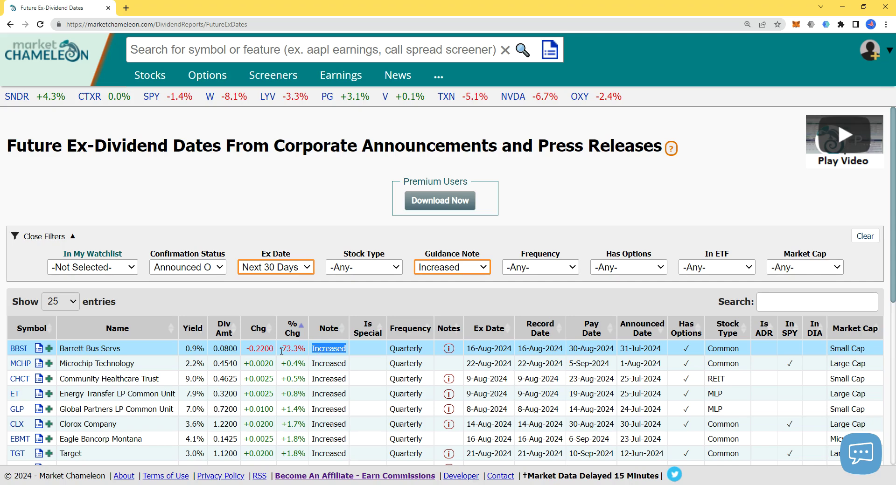
Step: Reset the Guidance Note filter to -Any- and set the Frequency filter to Special
left_click(442, 270)
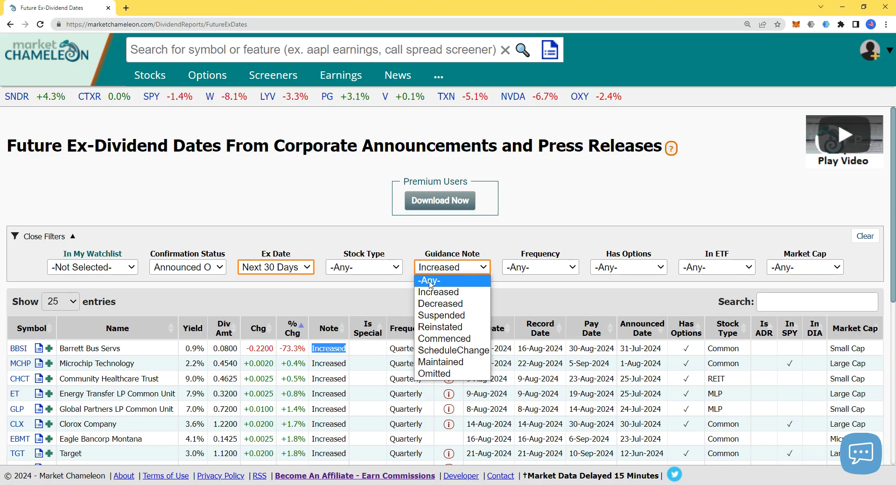
left_click(430, 281)
left_click(532, 270)
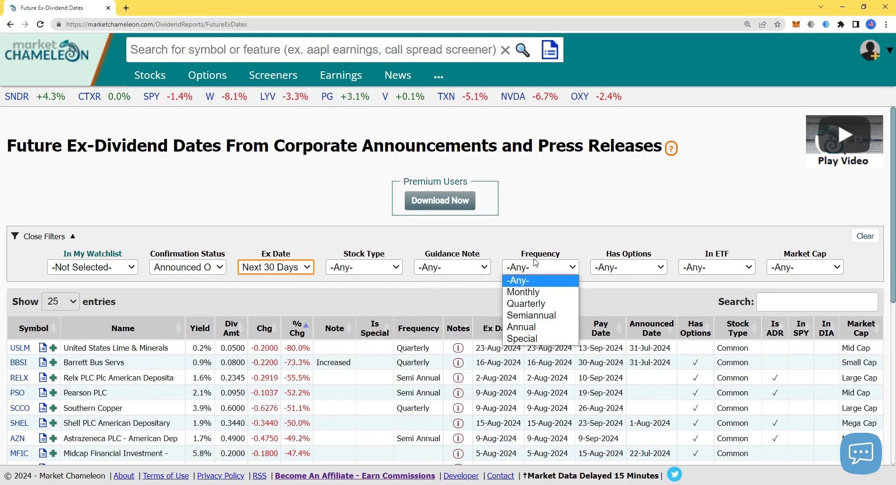
left_click(529, 340)
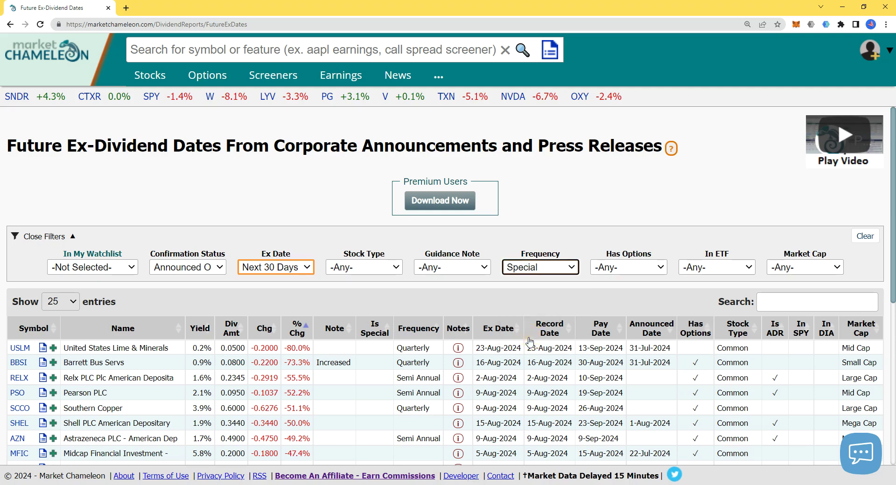
left_click_drag(893, 233, 893, 315)
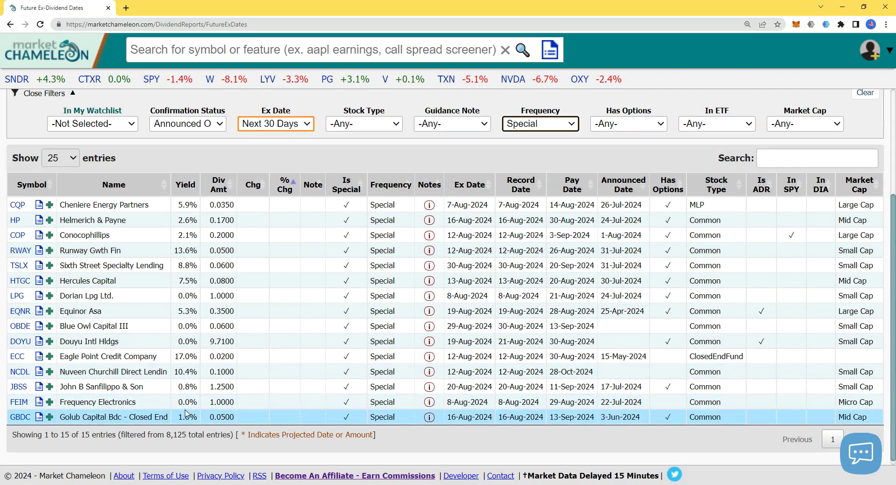
Step: Sort the special dividends by ascending yield and check the yields and dividend amounts of Dorian Lpg, Blue Owl Capital III and Douyu Intl Hldgs
left_click(186, 186)
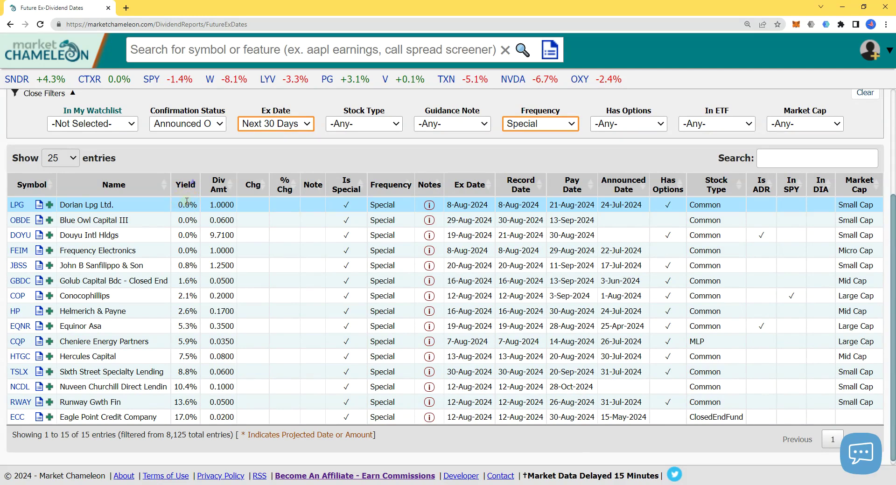
left_click(187, 201)
left_click(188, 218)
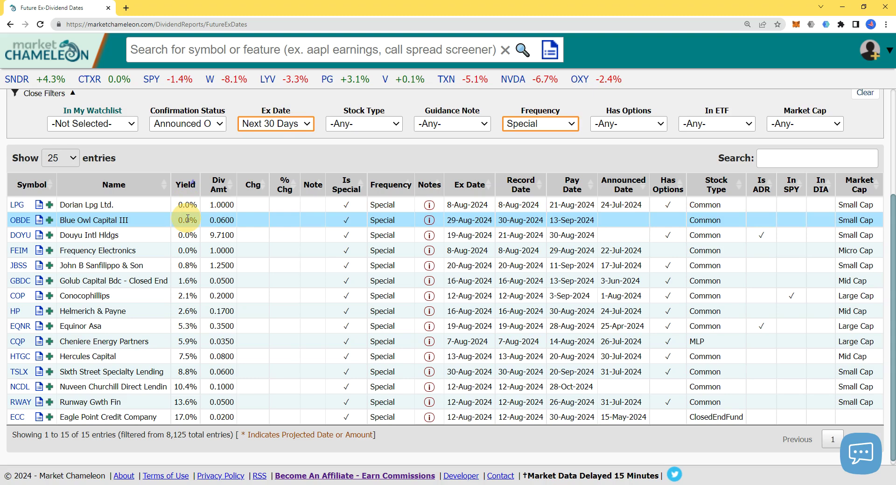
left_click(215, 223)
left_click(190, 237)
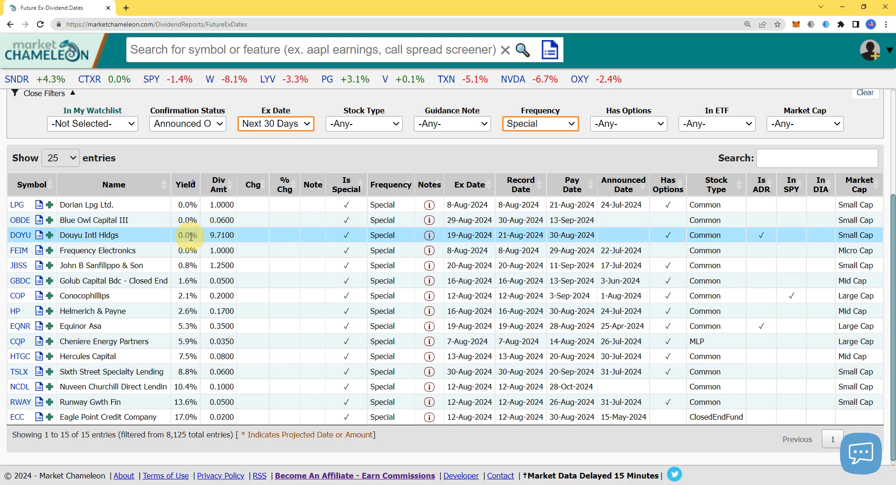
left_click(219, 234)
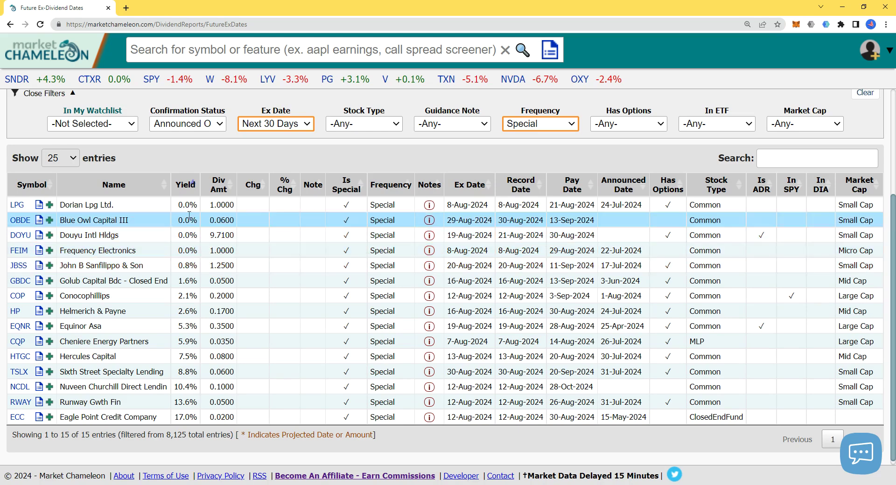
Step: Sort the special dividends by dividend amount in descending order and check the Douyu Intl Hldgs row
left_click(227, 191)
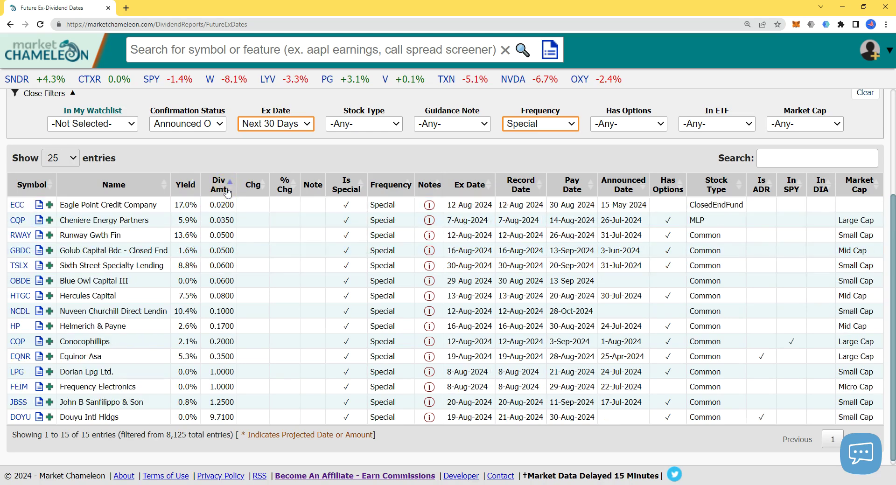
left_click(227, 189)
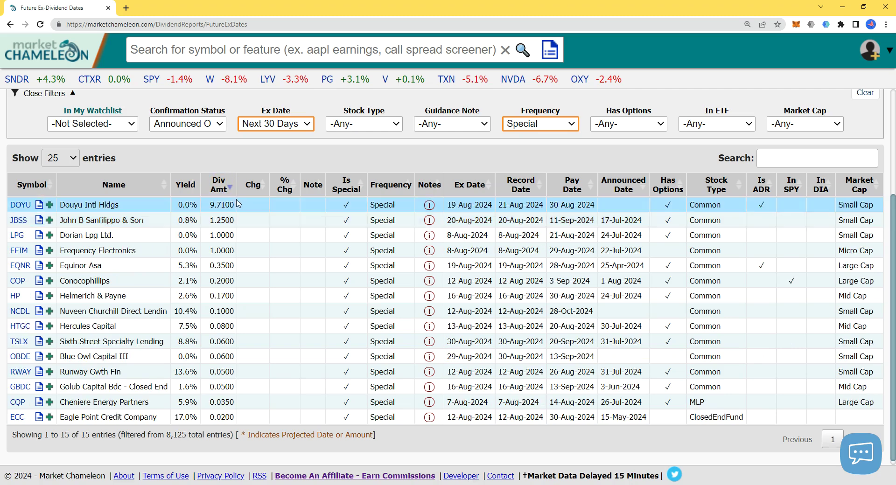
double_click(218, 202)
left_click(106, 204)
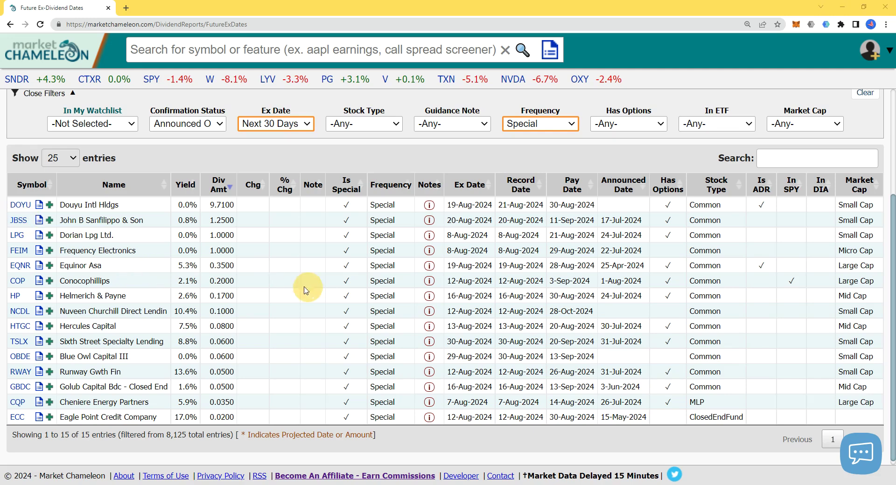
Step: Open the quick overview of Douyu Intl Hldgs and read its share price and next dividend
left_click(39, 205)
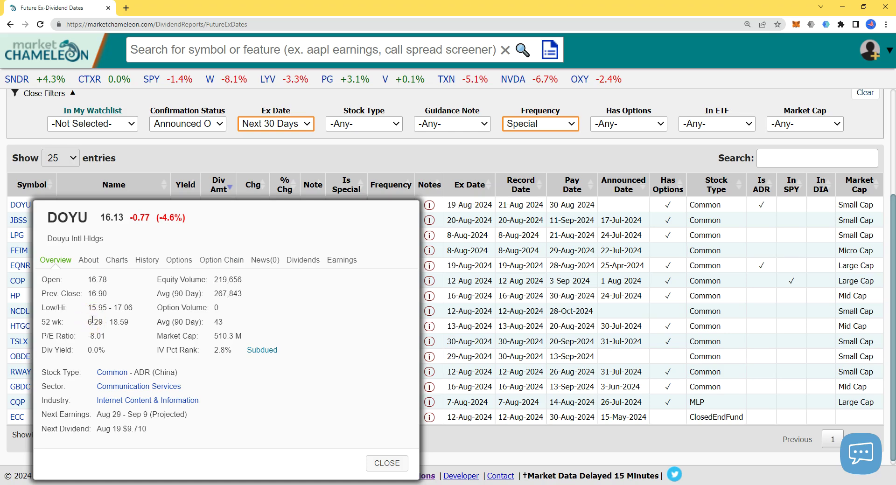
left_click_drag(107, 219, 88, 188)
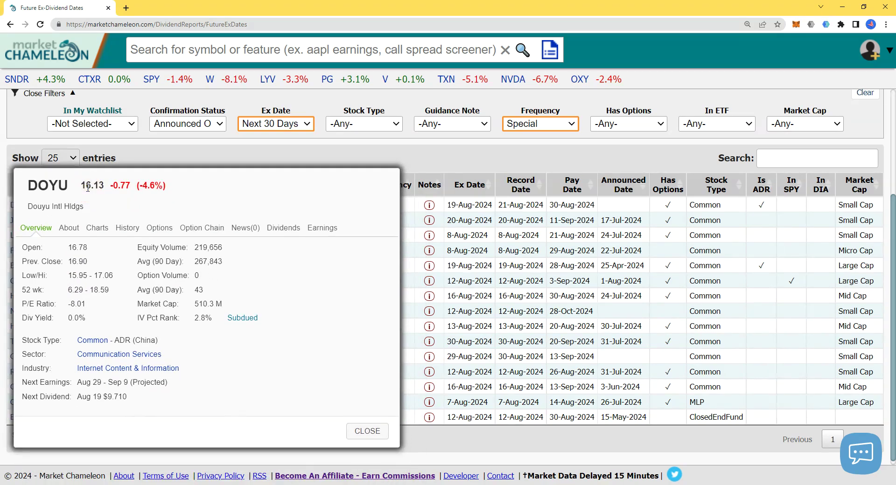
left_click(28, 395)
left_click_drag(27, 394, 131, 397)
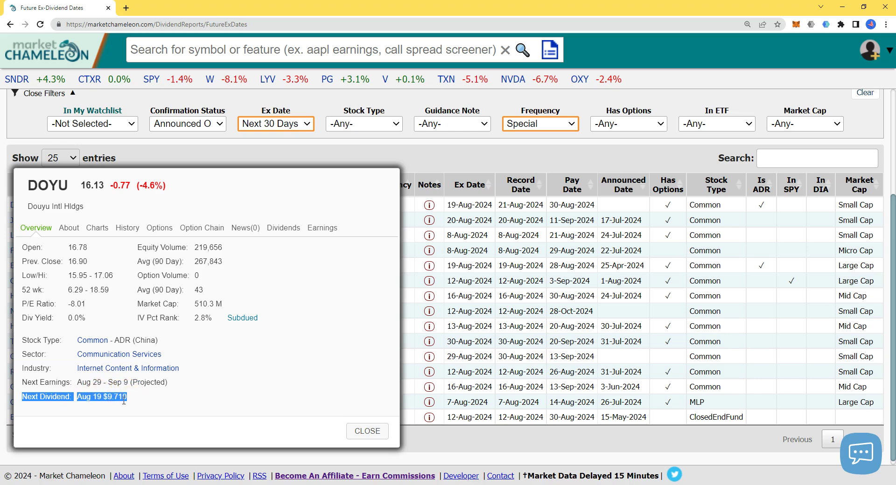
left_click(75, 389)
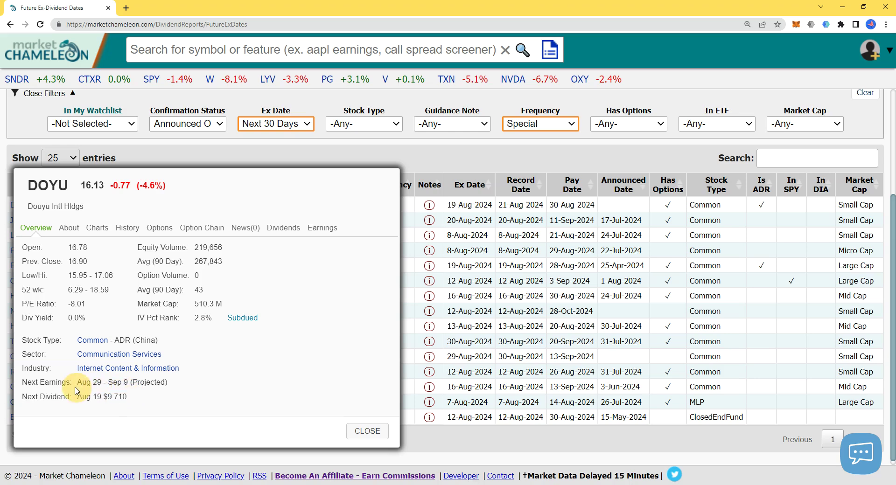
Step: Read the next earnings date, stock type country, 52-week range and dividend yield in the DOYU overview, and close it
left_click_drag(27, 382, 99, 383)
left_click_drag(77, 382, 185, 391)
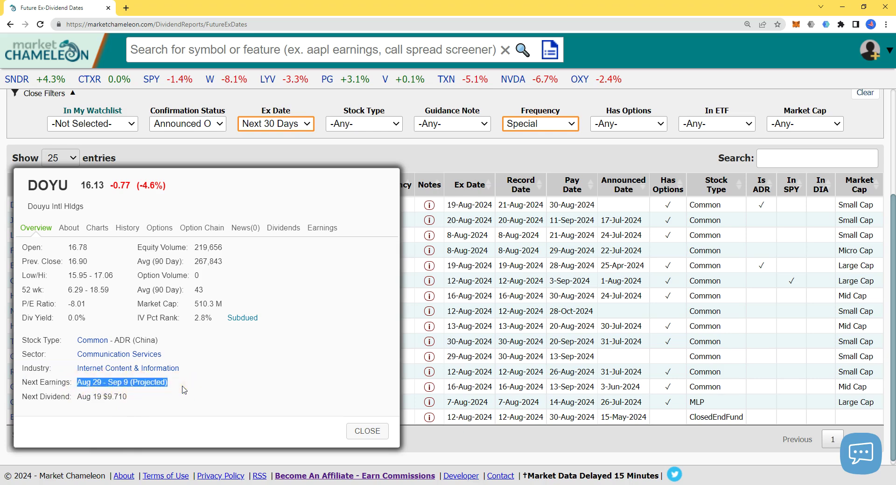
double_click(146, 340)
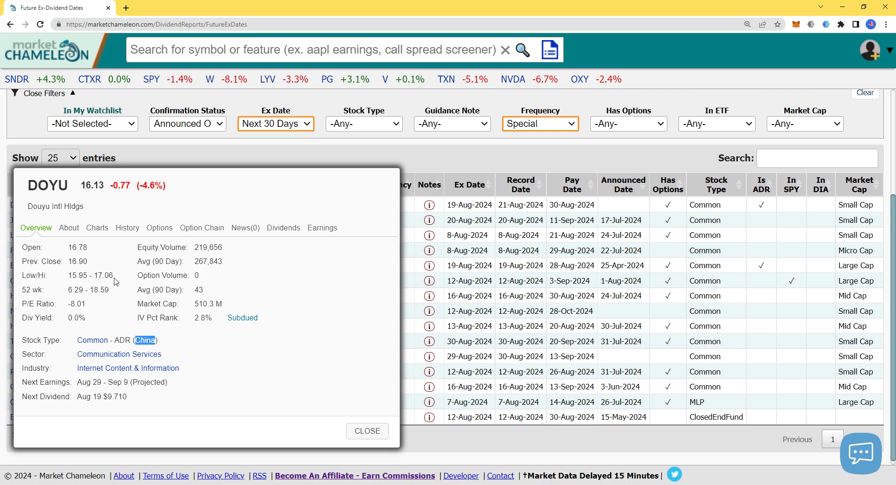
left_click(91, 290)
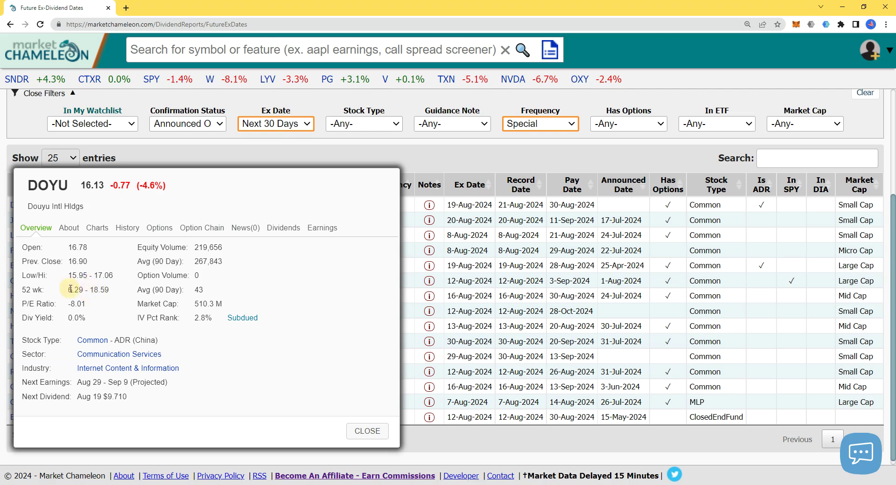
left_click_drag(66, 318, 100, 318)
left_click(369, 431)
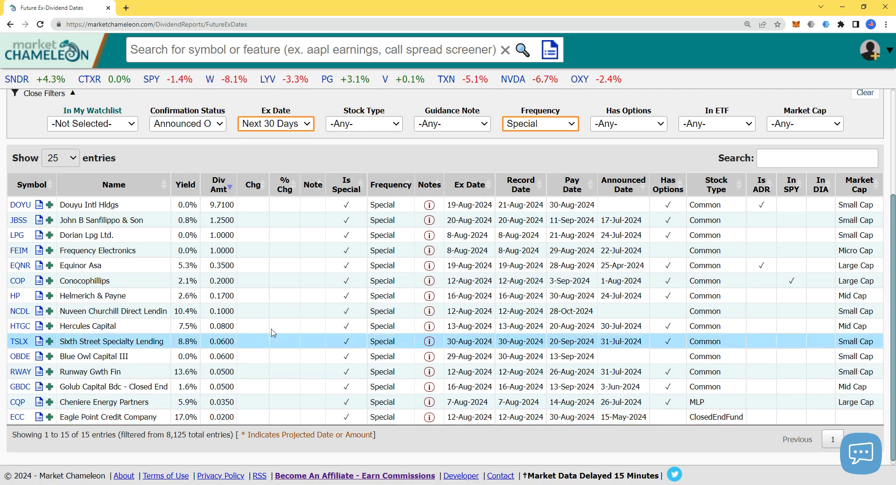
Step: Check the dividend amounts of Douyu Intl Hldgs and JBSS, plus the JBSS note, ex date, pay date and market cap
mouse_move(441, 270)
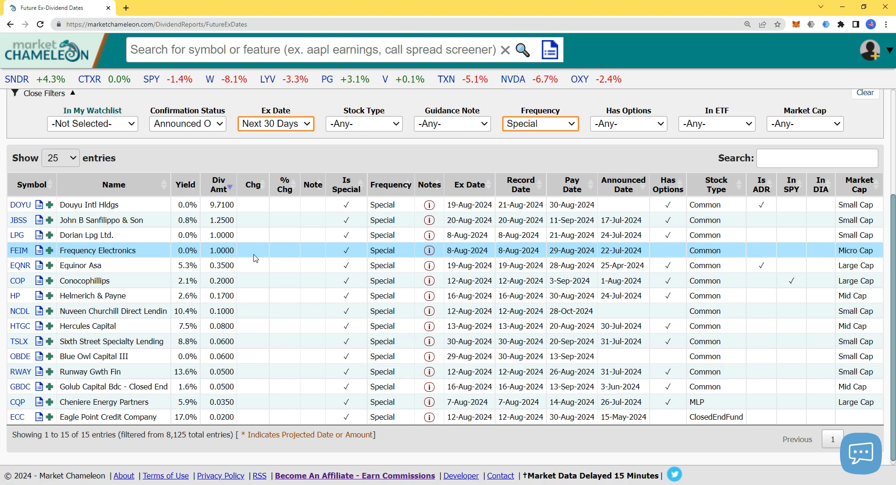
triple_click(104, 205)
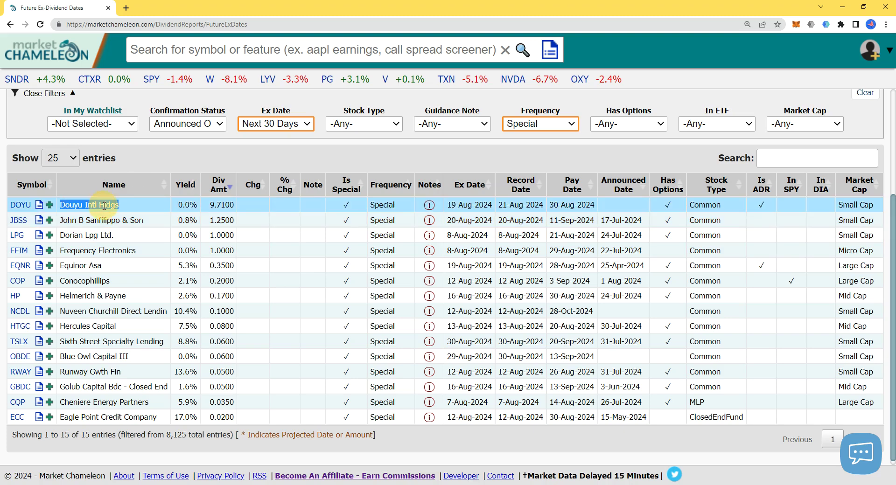
left_click(217, 207)
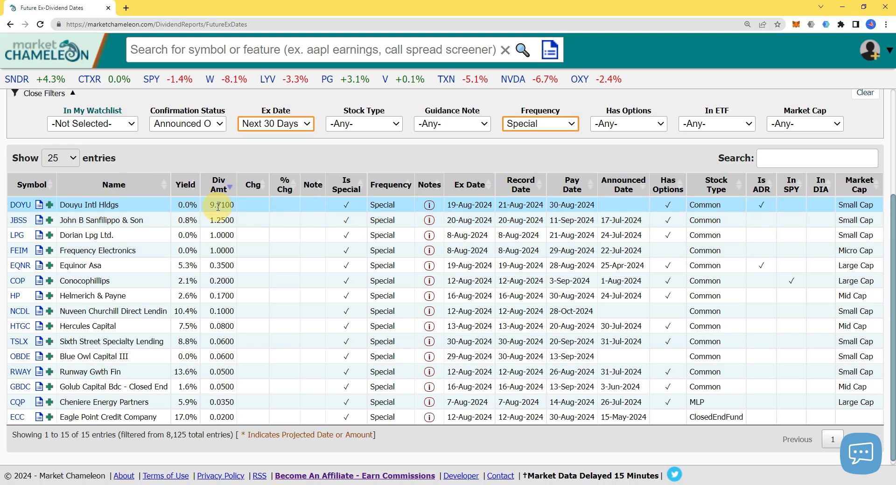
left_click_drag(217, 221, 220, 221)
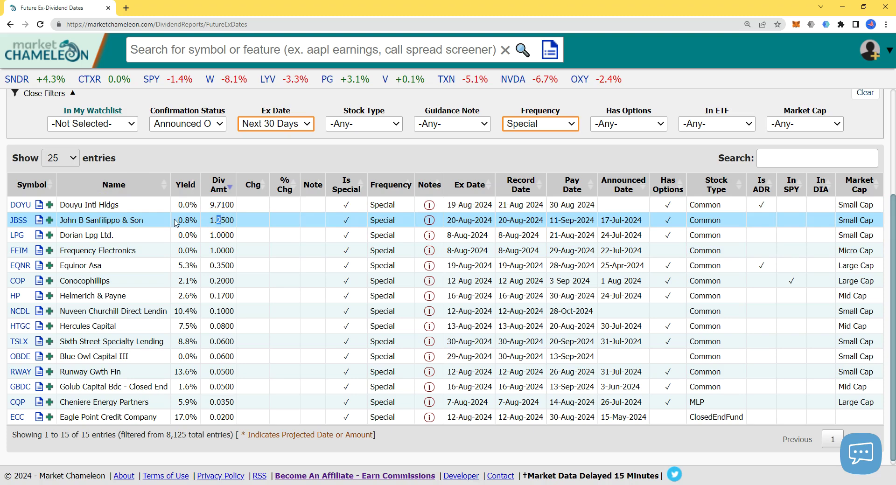
left_click(219, 220)
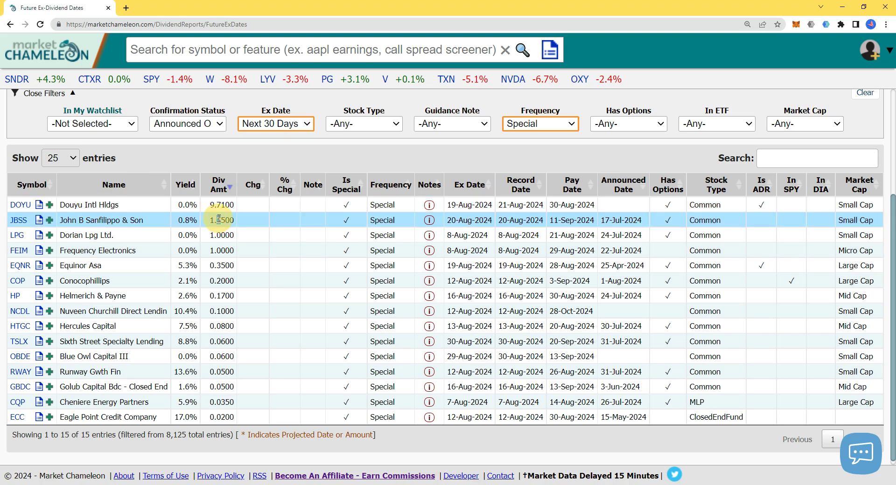
mouse_move(429, 224)
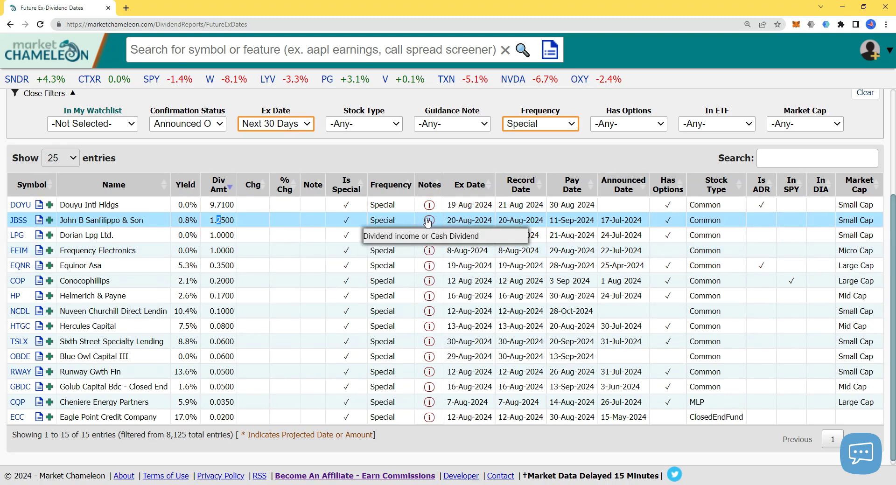
left_click(460, 218)
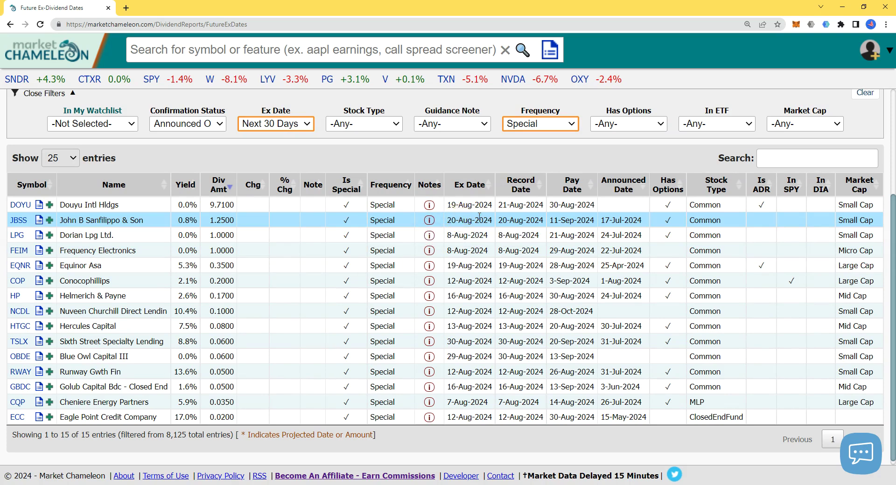
left_click(563, 218)
left_click(854, 222)
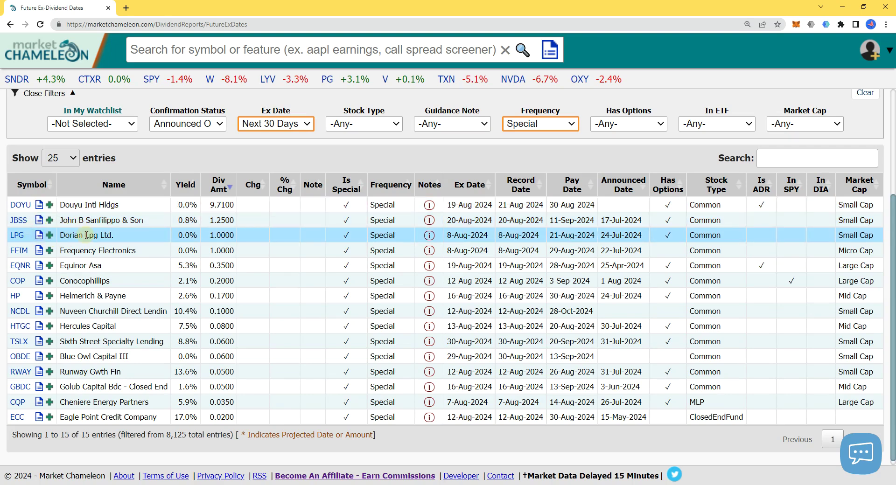
Step: Read the special dividend amounts of Dorian Lpg and Frequency Electronics
left_click(220, 238)
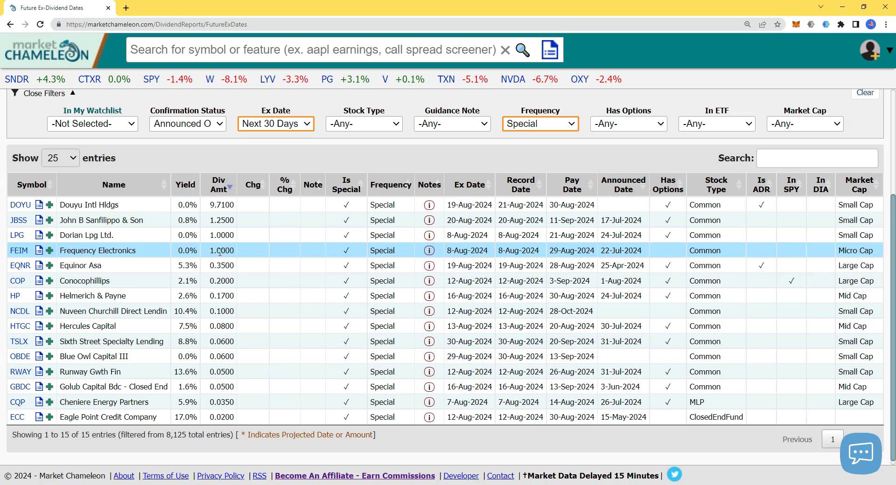
left_click(219, 252)
double_click(219, 252)
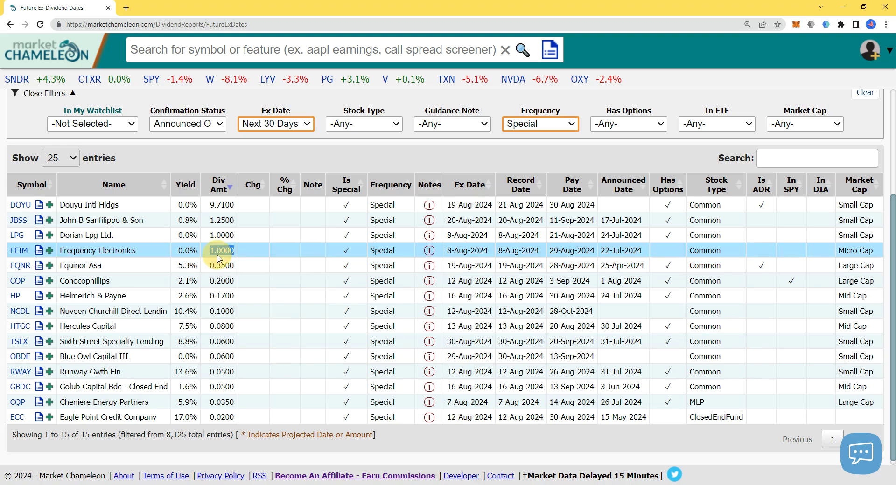
mouse_move(219, 252)
left_mouse_down()
mouse_move(226, 200)
mouse_move(221, 251)
left_mouse_up()
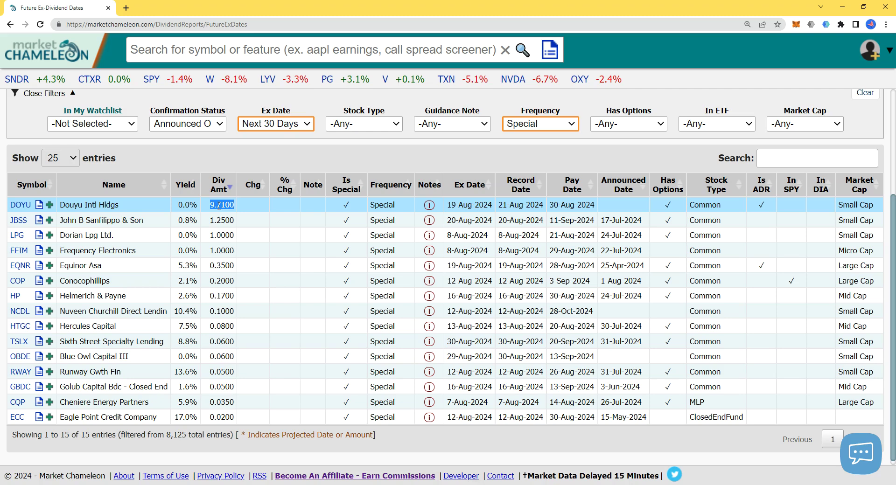
Step: Compare the yields and dividend amounts in the JBSS, Frequency Electronics and Dorian Lpg rows
triple_click(122, 223)
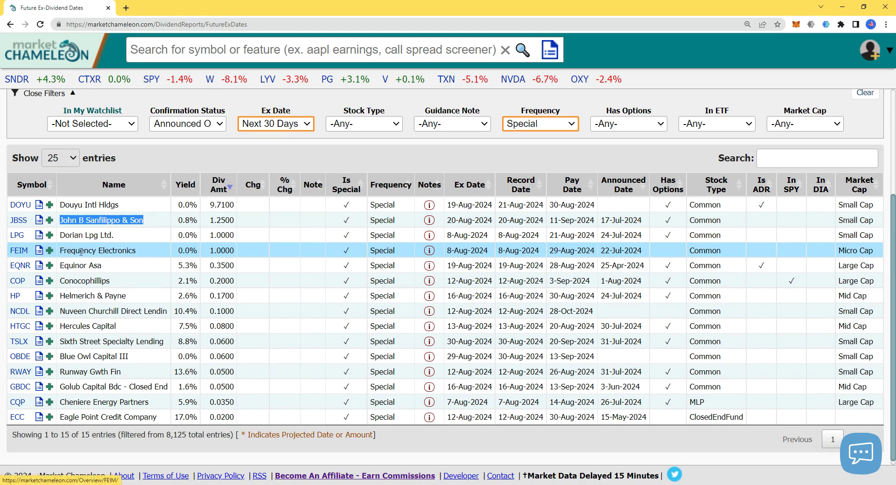
left_click_drag(224, 219, 222, 247)
double_click(186, 250)
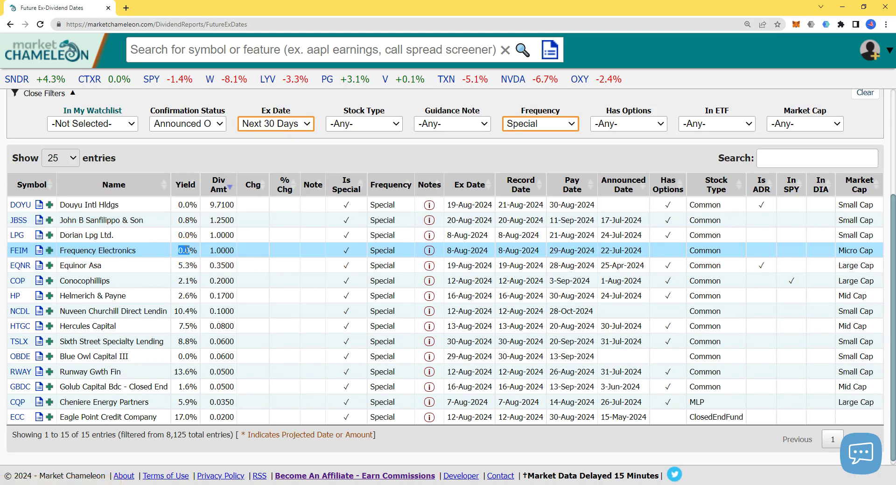
triple_click(186, 251)
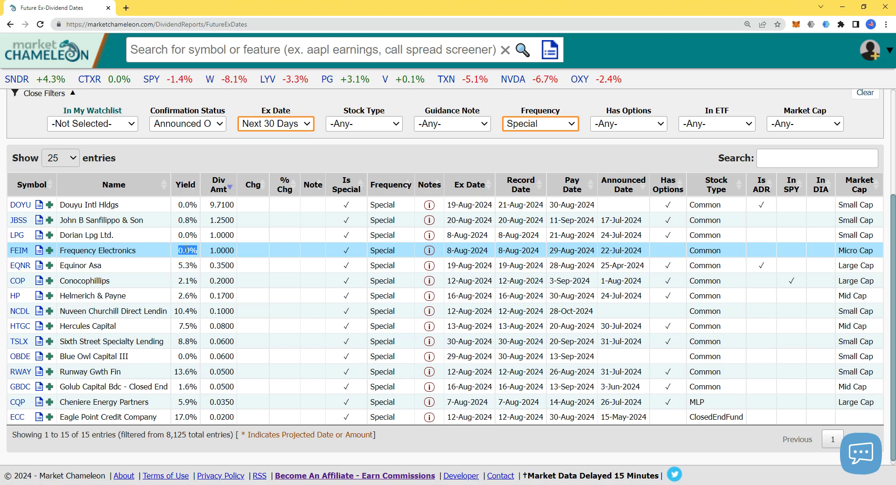
double_click(222, 250)
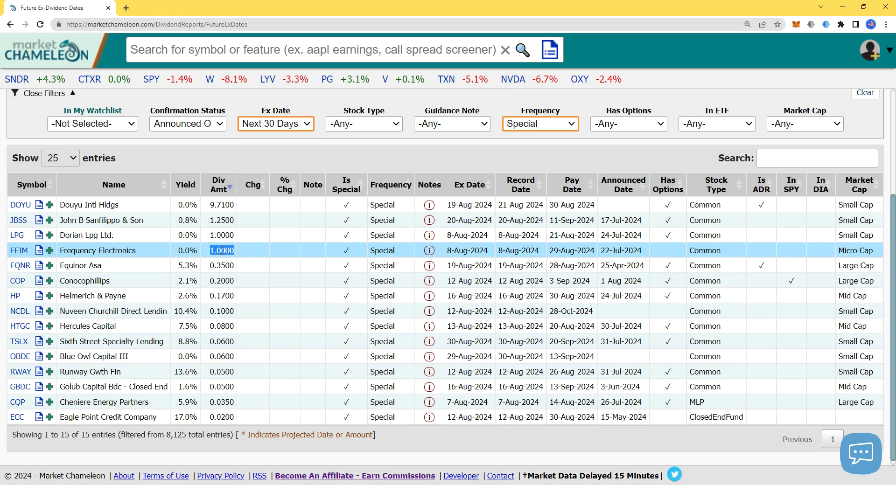
double_click(183, 236)
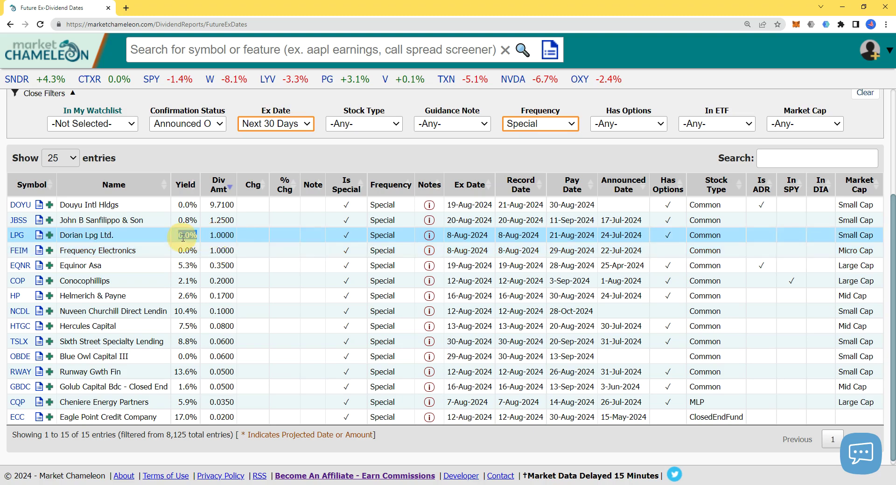
double_click(223, 236)
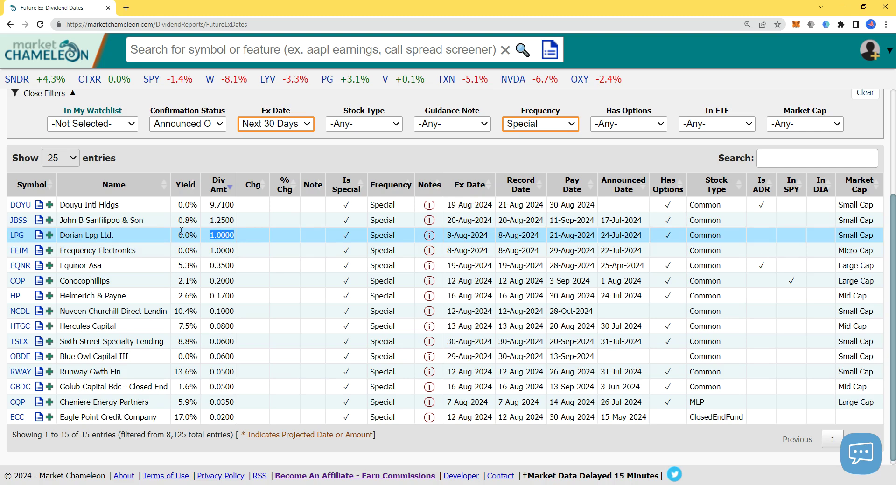
Step: Check the Douyu Intl Hldgs dividend amount and the yield, dividend amount and market cap of JBSS
left_click(217, 204)
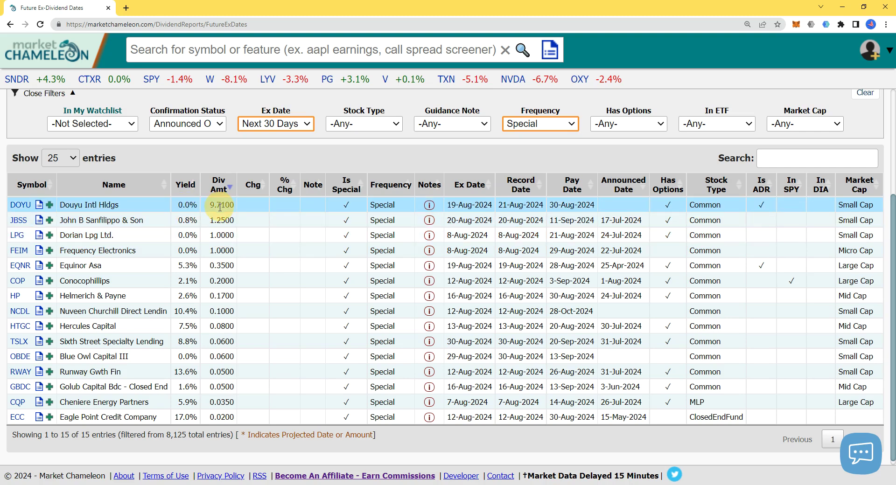
left_click_drag(220, 207, 220, 208)
left_click(188, 220)
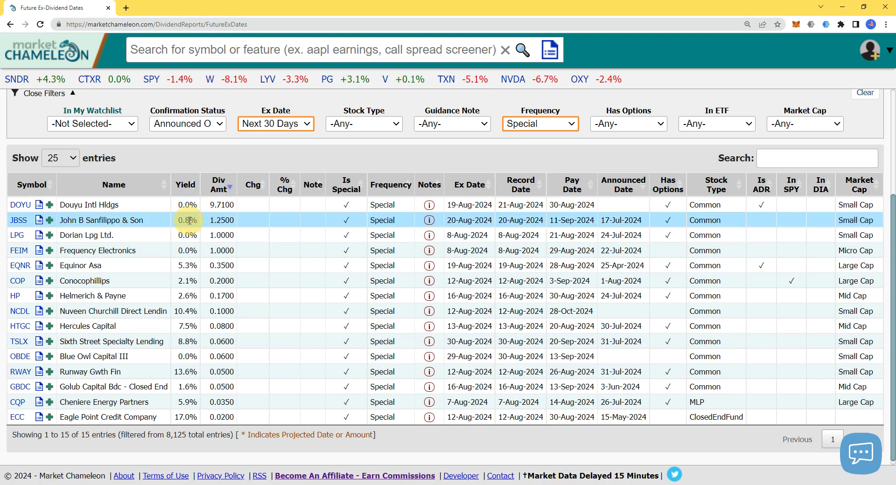
left_click(226, 222)
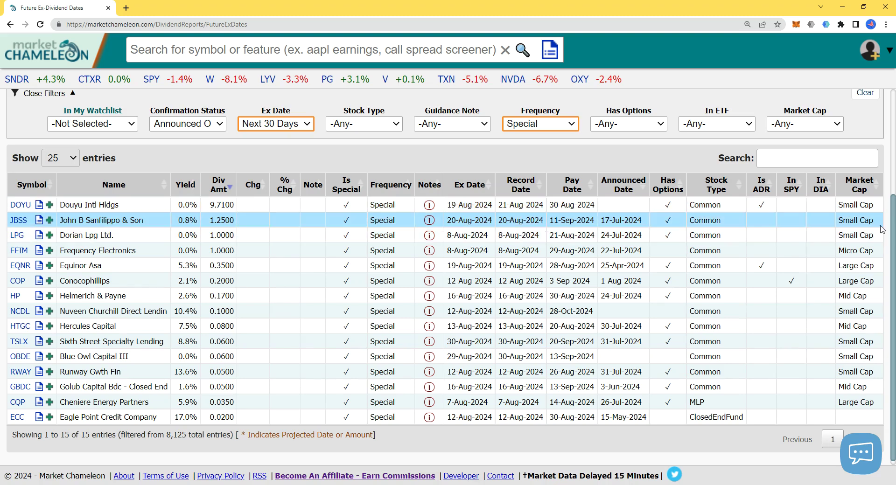
left_click(855, 219)
triple_click(855, 220)
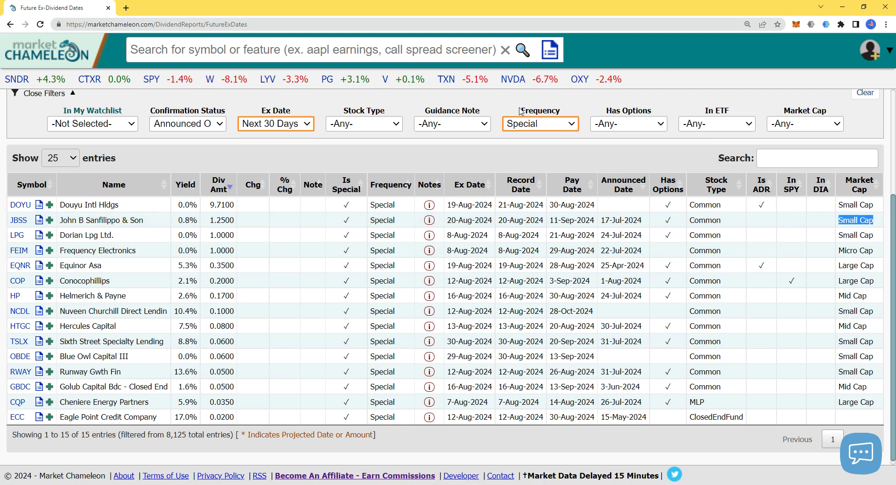
Step: Reset the frequency filter to -Any- and keep the ex date filter at Next 30 Days
left_click(526, 125)
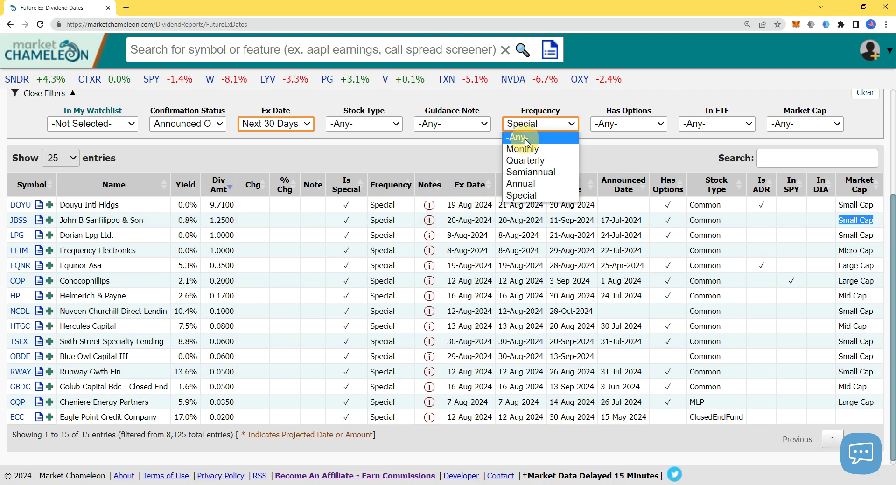
left_click(523, 137)
left_click(289, 124)
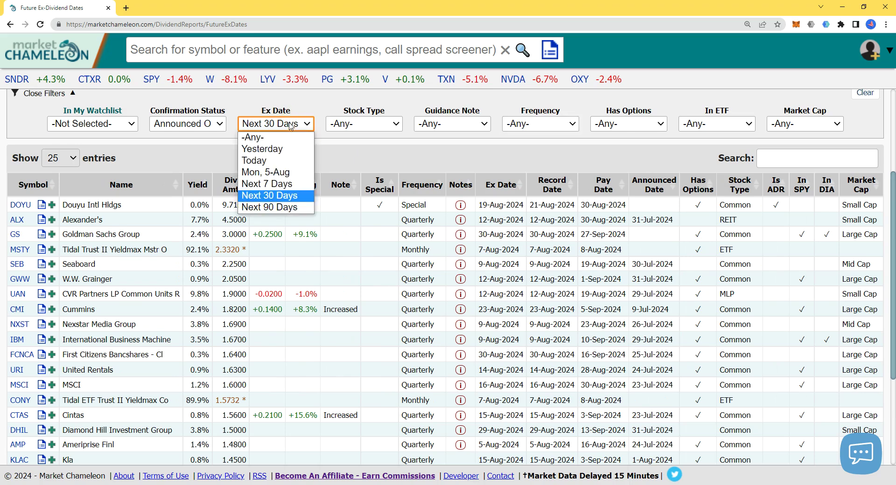
left_click(273, 195)
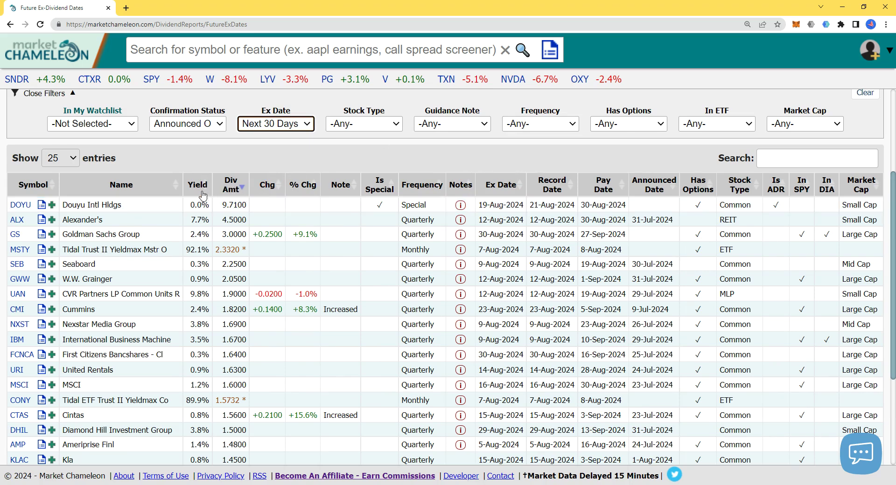
Step: Switch the dividend amount sort to ascending and back to descending, and view the ex date options without changing them
left_click(231, 190)
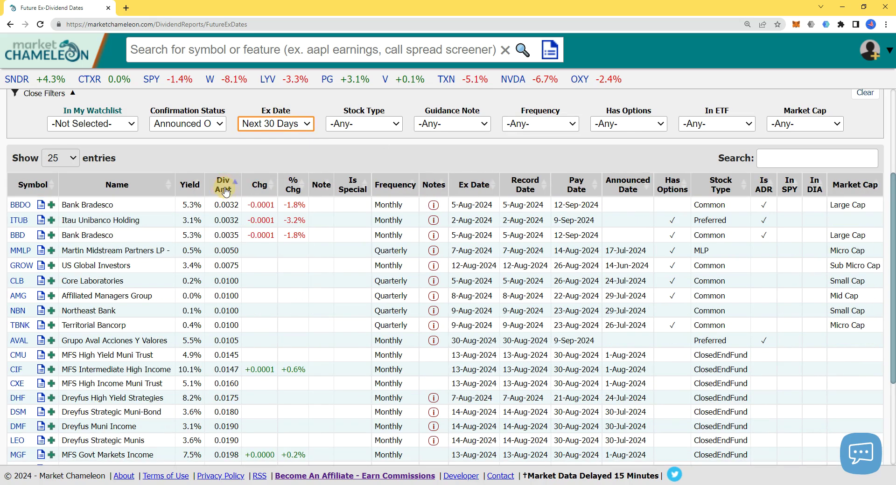
left_click(219, 188)
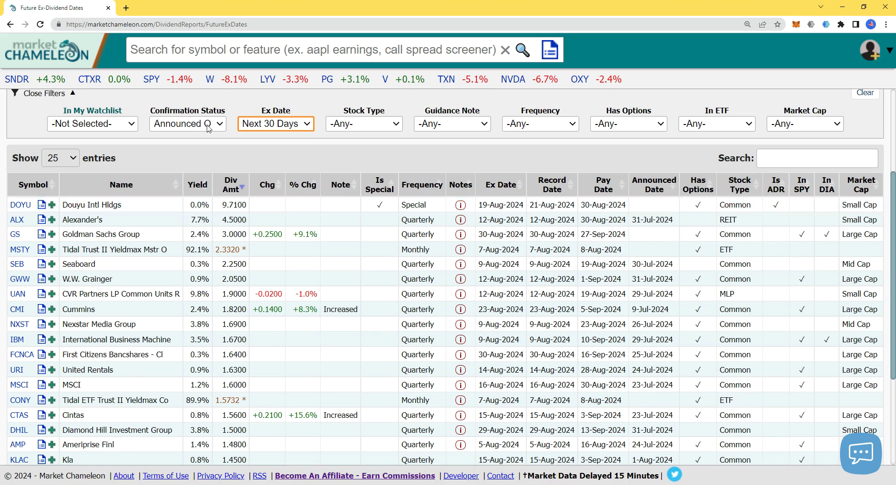
left_click(250, 131)
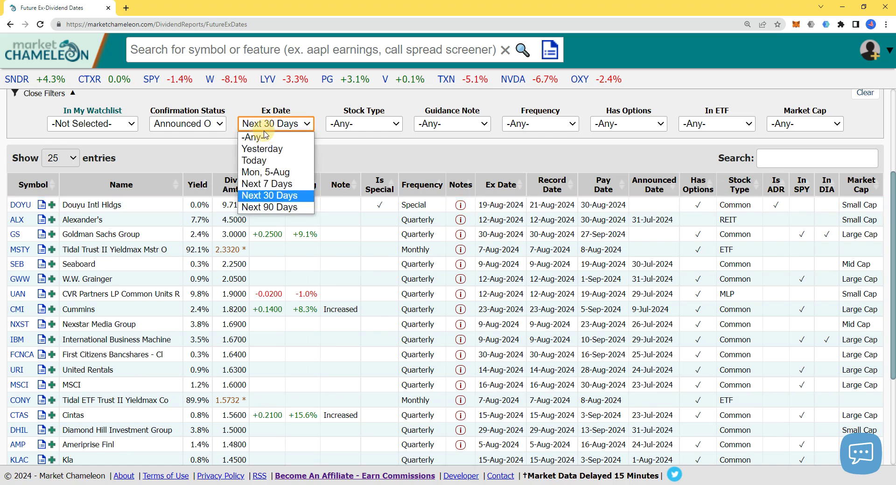
left_click(328, 152)
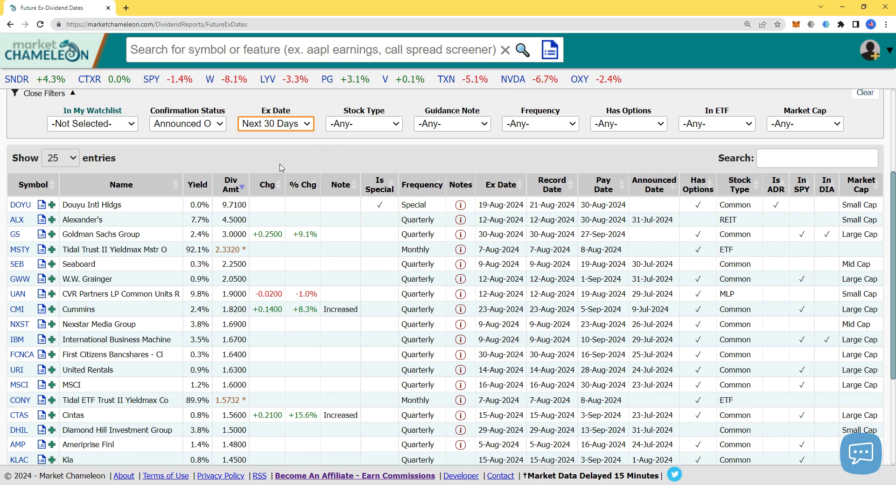
Step: Examine the yield, frequency and note in the Alexander's row, and view its quick overview before closing it
left_click(237, 204)
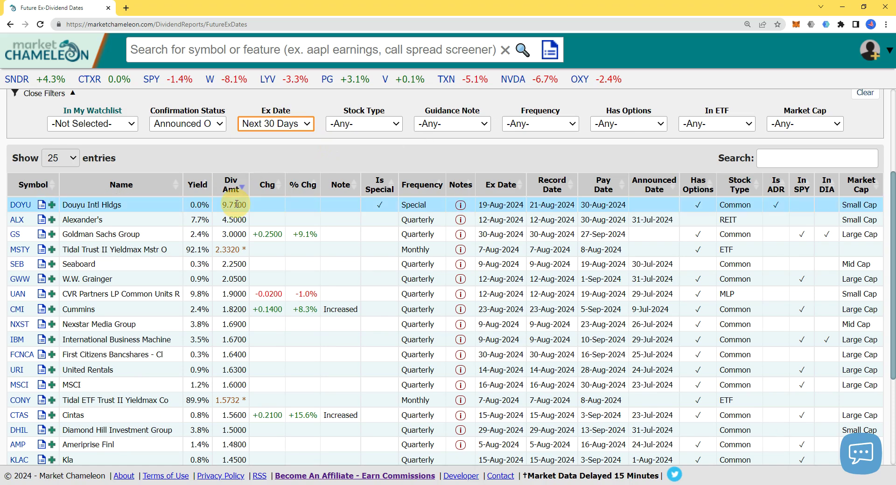
left_click_drag(107, 220, 59, 222)
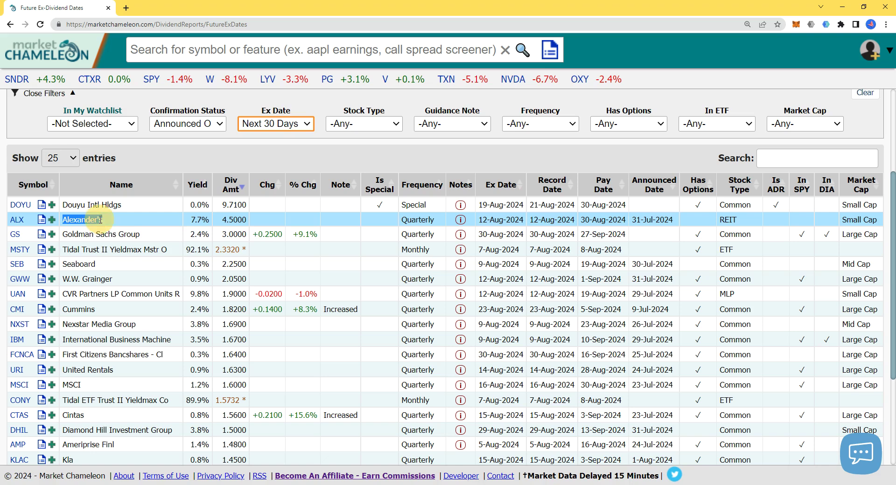
left_click(100, 220)
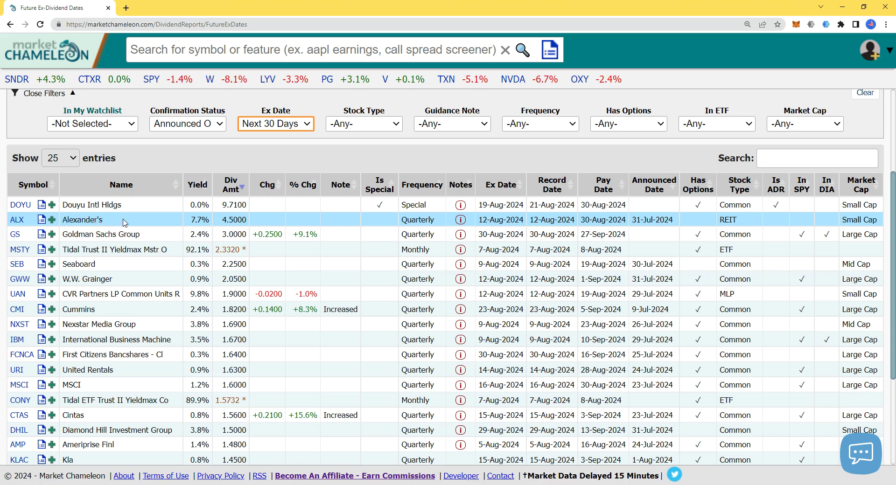
left_click(199, 218)
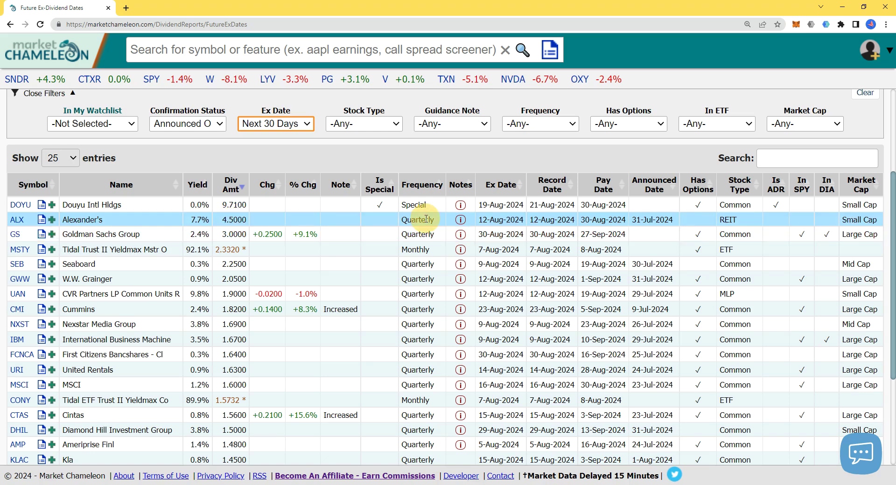
mouse_move(461, 221)
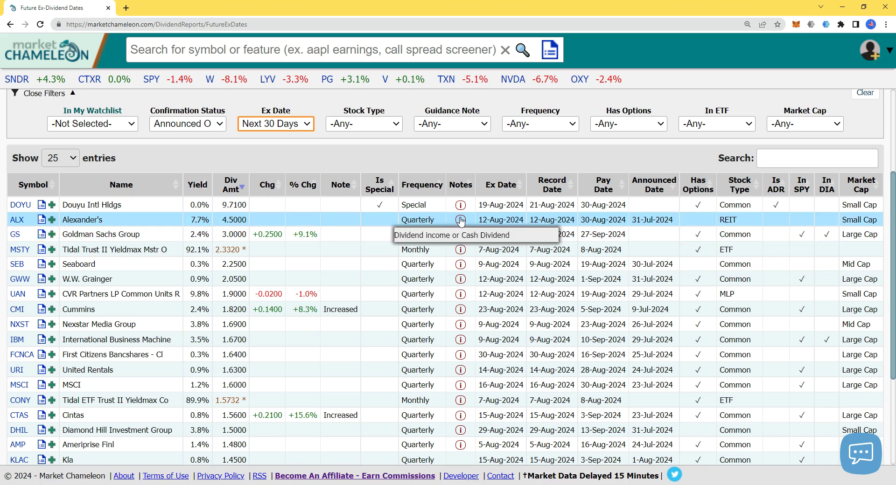
left_click(40, 223)
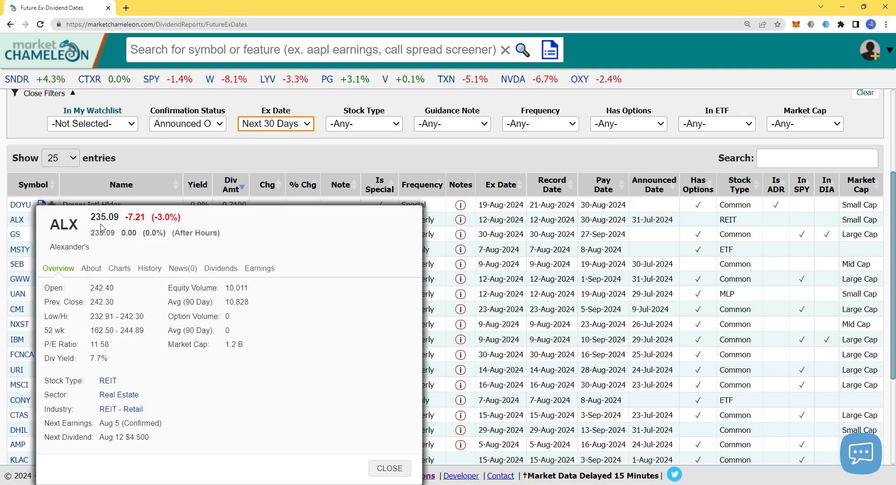
left_click(390, 468)
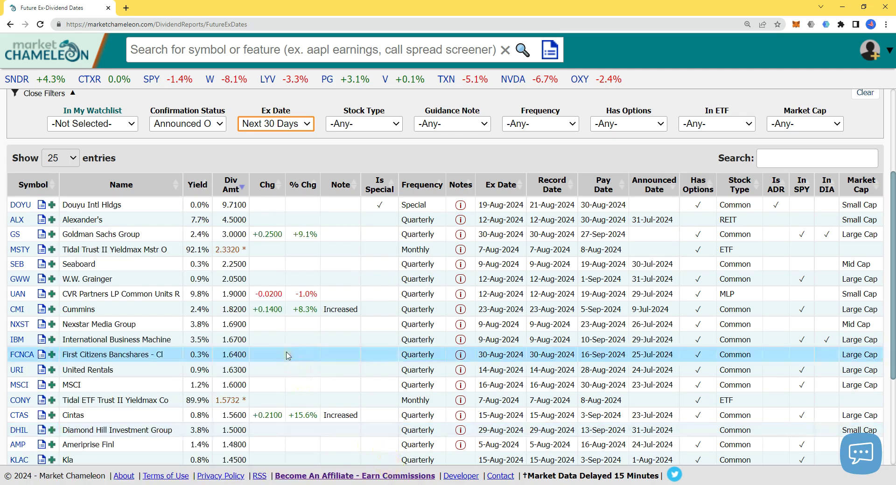
Step: Check the yield and stock type in the Alexander's row, and view the market cap filter options without changing them
left_click(200, 220)
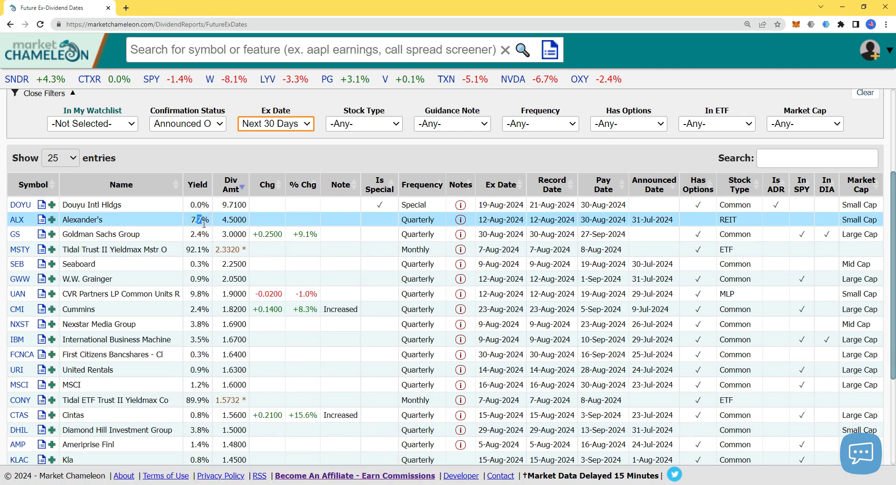
mouse_move(469, 224)
double_click(728, 219)
left_click(774, 125)
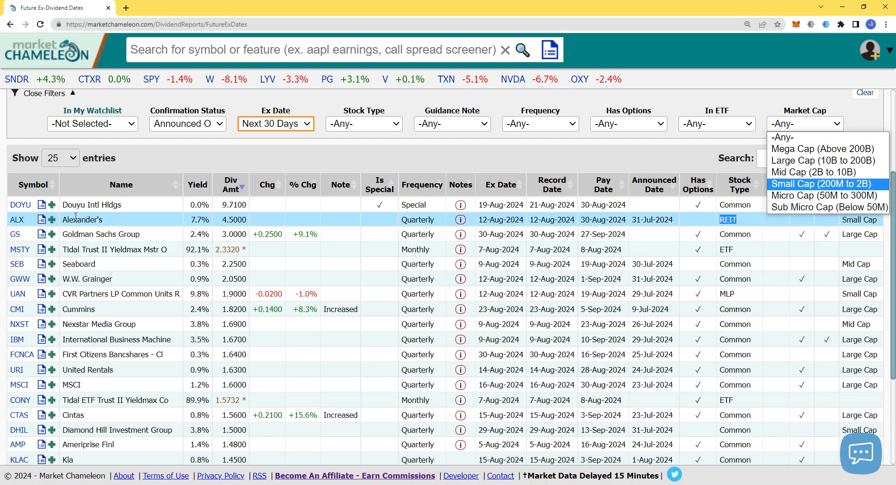
Step: Read the company description in the About section of the ALX quick overview, and close the overview
left_click(41, 219)
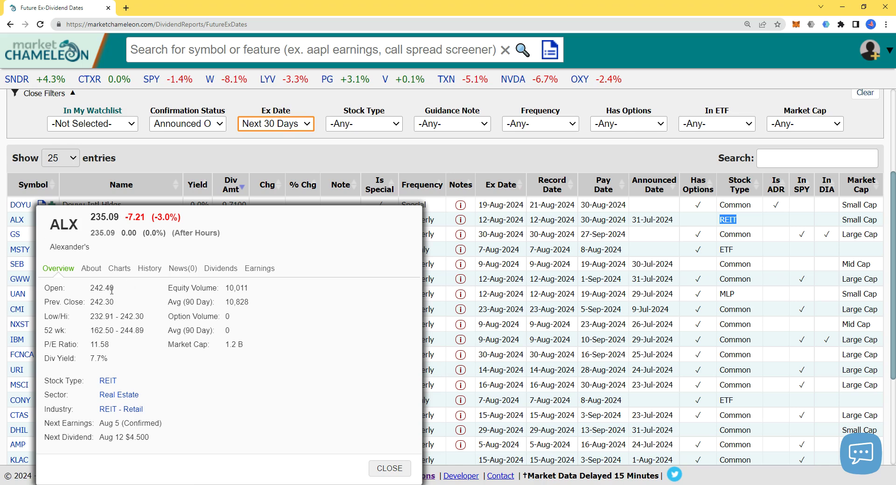
left_click(92, 269)
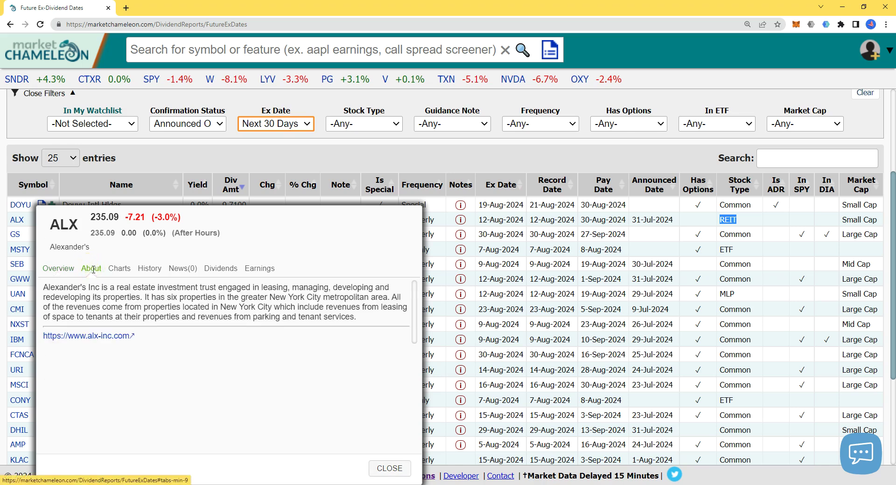
triple_click(92, 301)
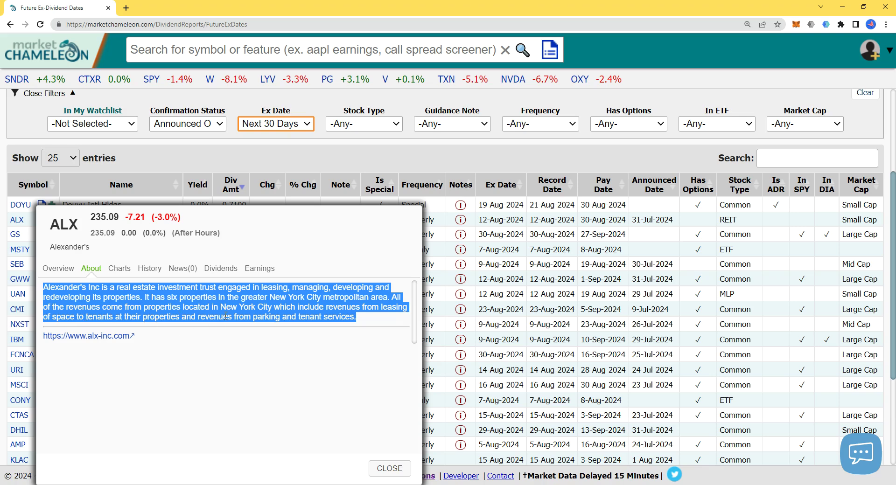
left_click(391, 469)
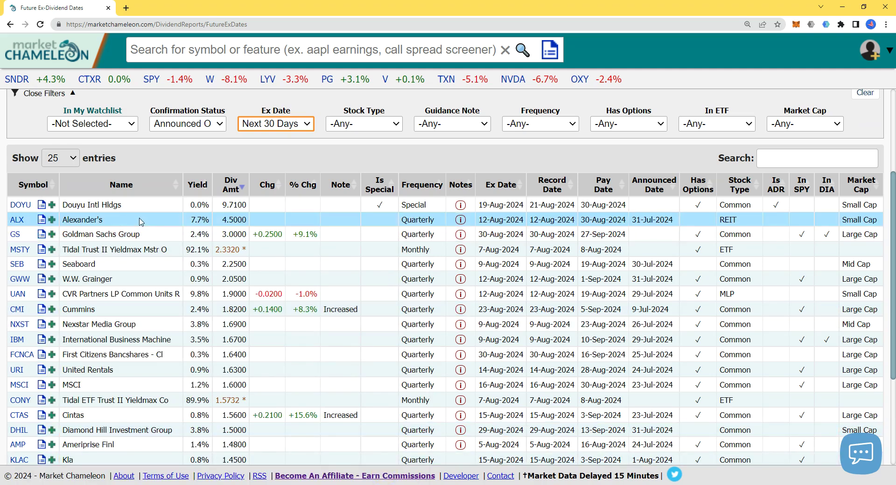
Step: Review the names of the MSTY and CONY Yieldmax funds and check the yield of CONY
triple_click(127, 251)
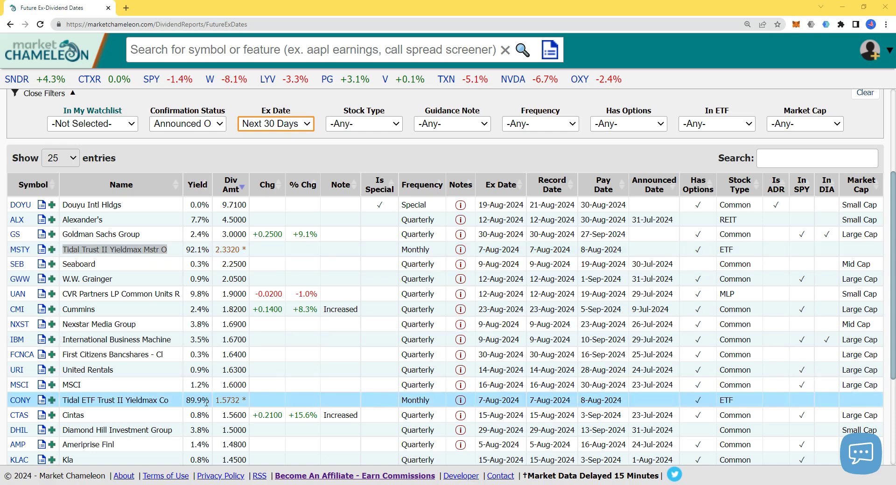
triple_click(155, 401)
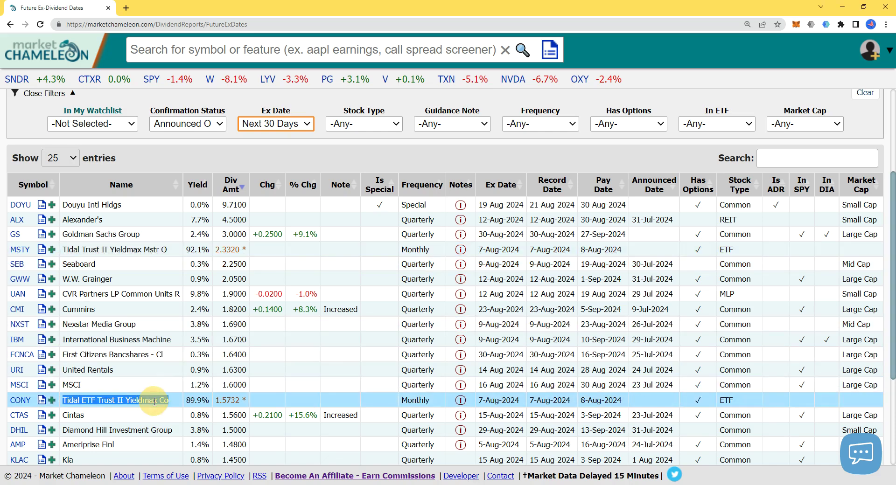
triple_click(201, 401)
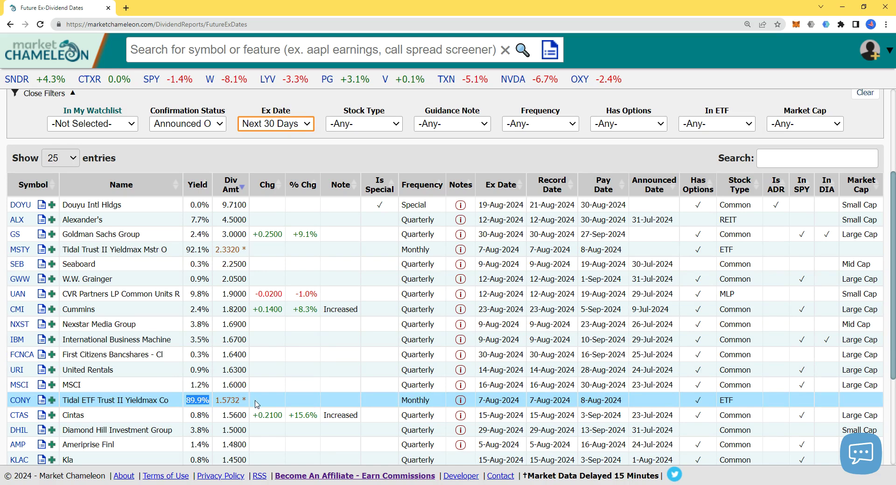
Step: Compare the percentage dividend changes of Cintas and Cummins
double_click(302, 415)
left_click(304, 309)
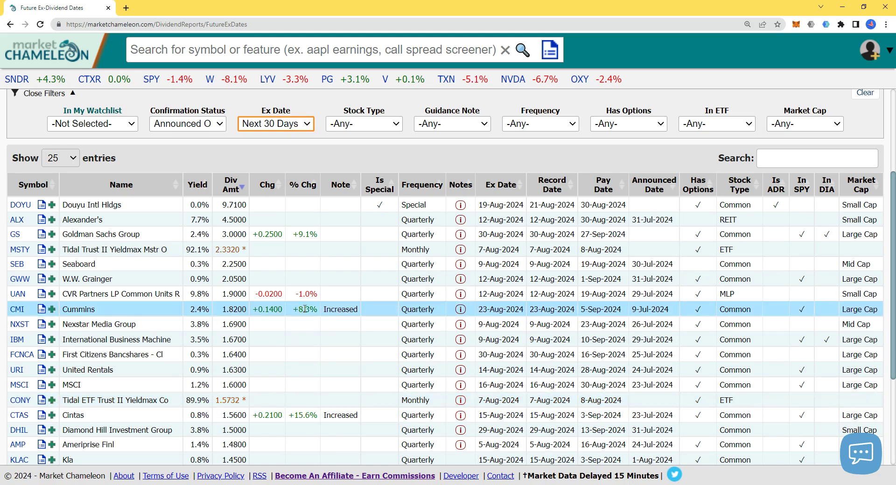
double_click(304, 309)
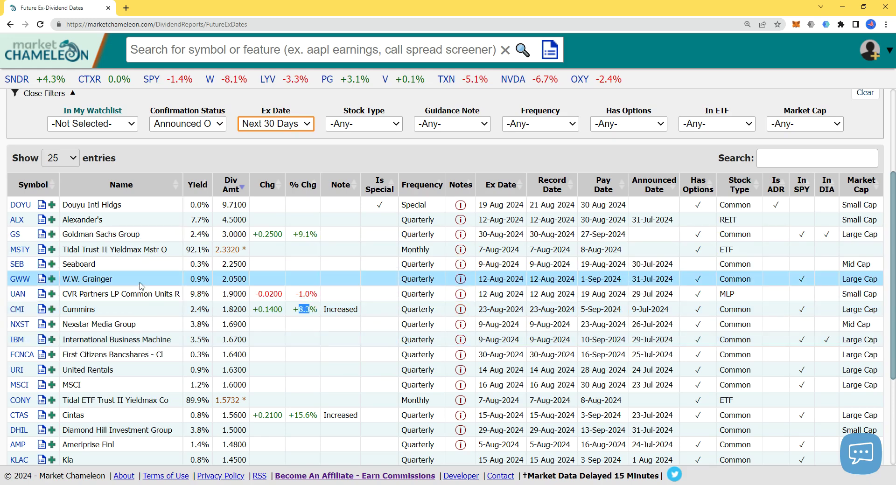
Step: Examine the yield, dividend amount and frequency in the Douyu Intl Hldgs row
double_click(200, 205)
double_click(230, 204)
left_click(195, 206)
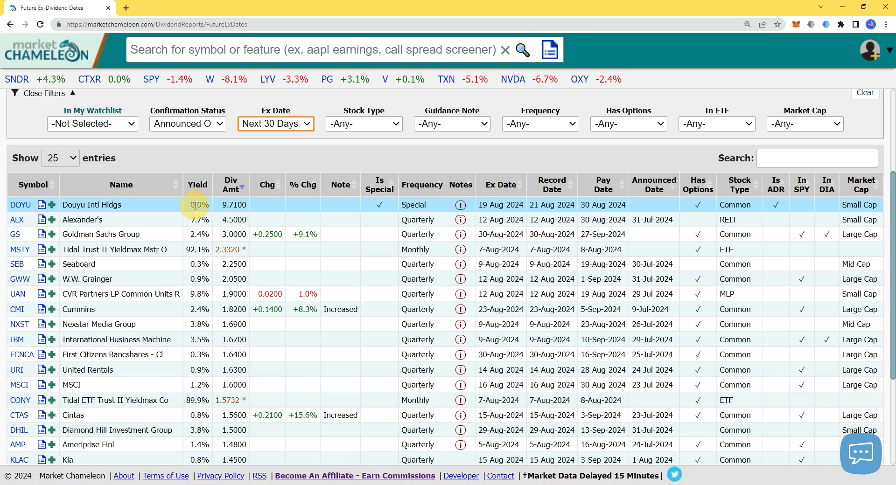
double_click(406, 206)
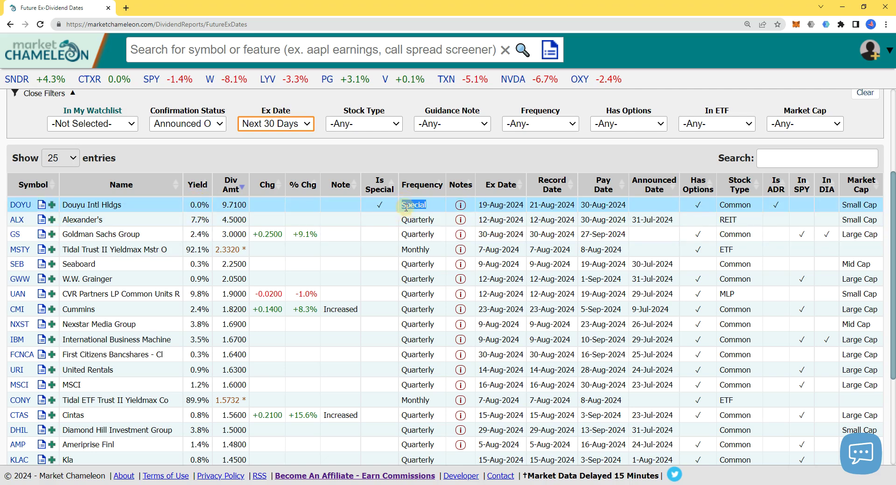
double_click(226, 207)
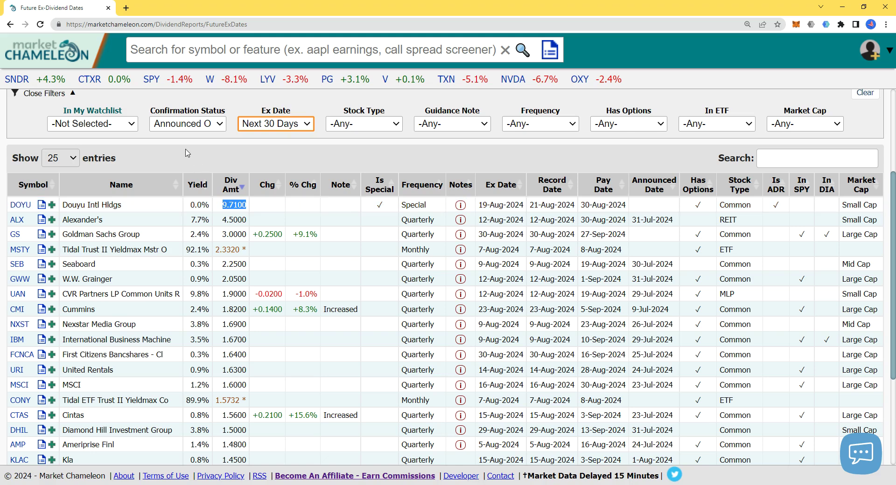
Step: Go to the Market Chameleon home page and browse the Trade Ideas shown for NVDA
left_click(55, 58)
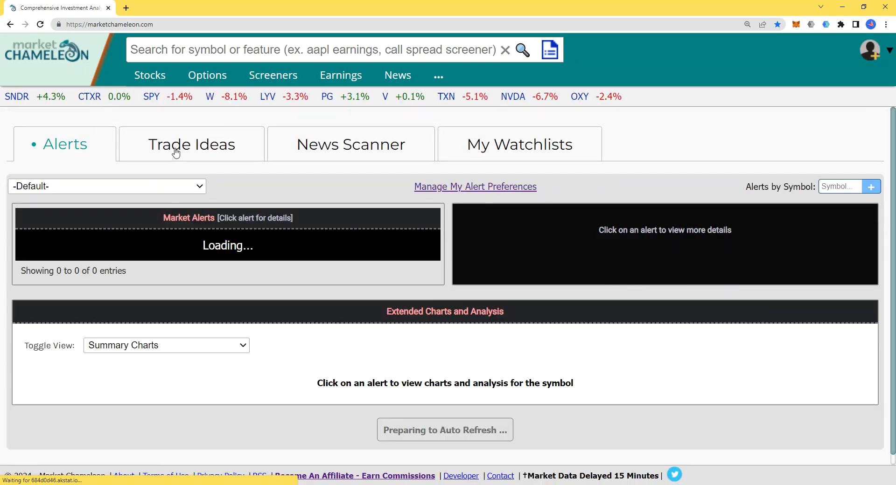
left_click(170, 145)
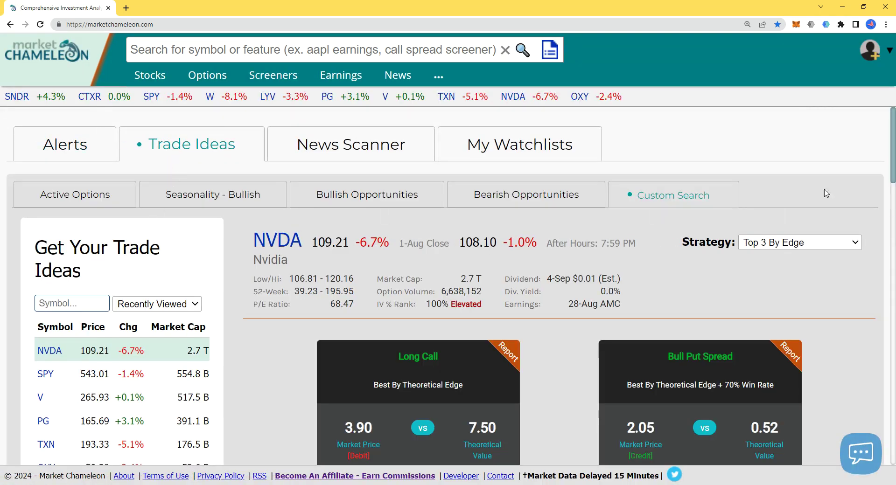
left_click_drag(893, 159, 894, 181)
scroll(879, 168, "up", 3)
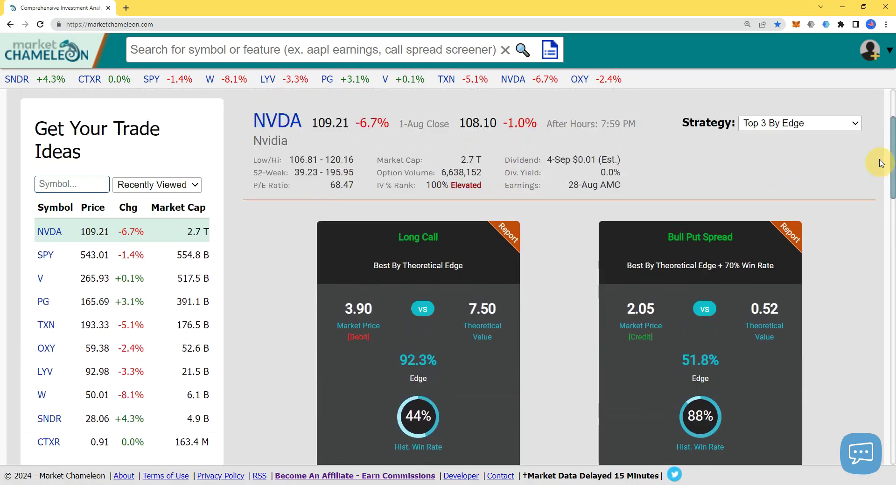
scroll(879, 168, "down", 3)
scroll(879, 187, "up", 4)
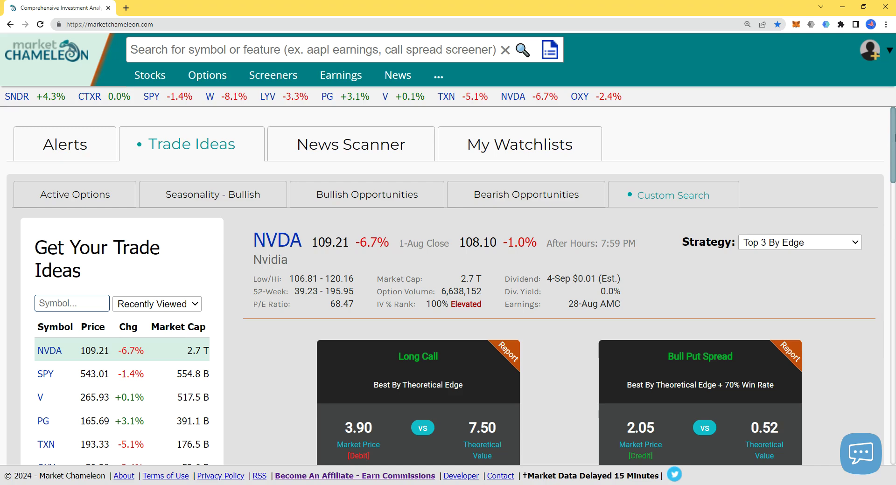
left_click_drag(894, 138, 891, 160)
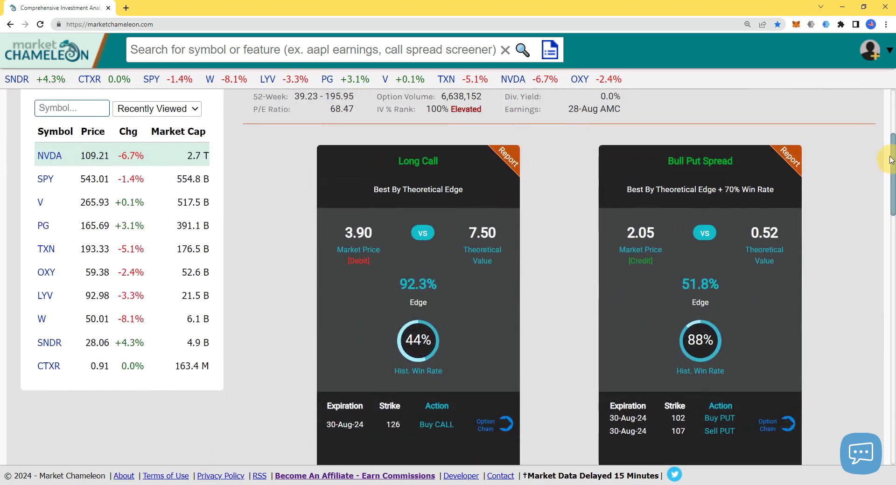
scroll(877, 140, "up", 4)
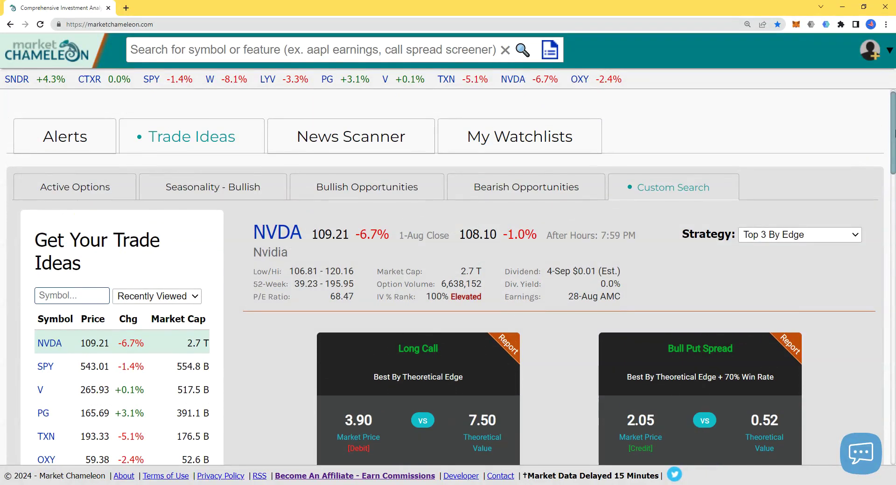